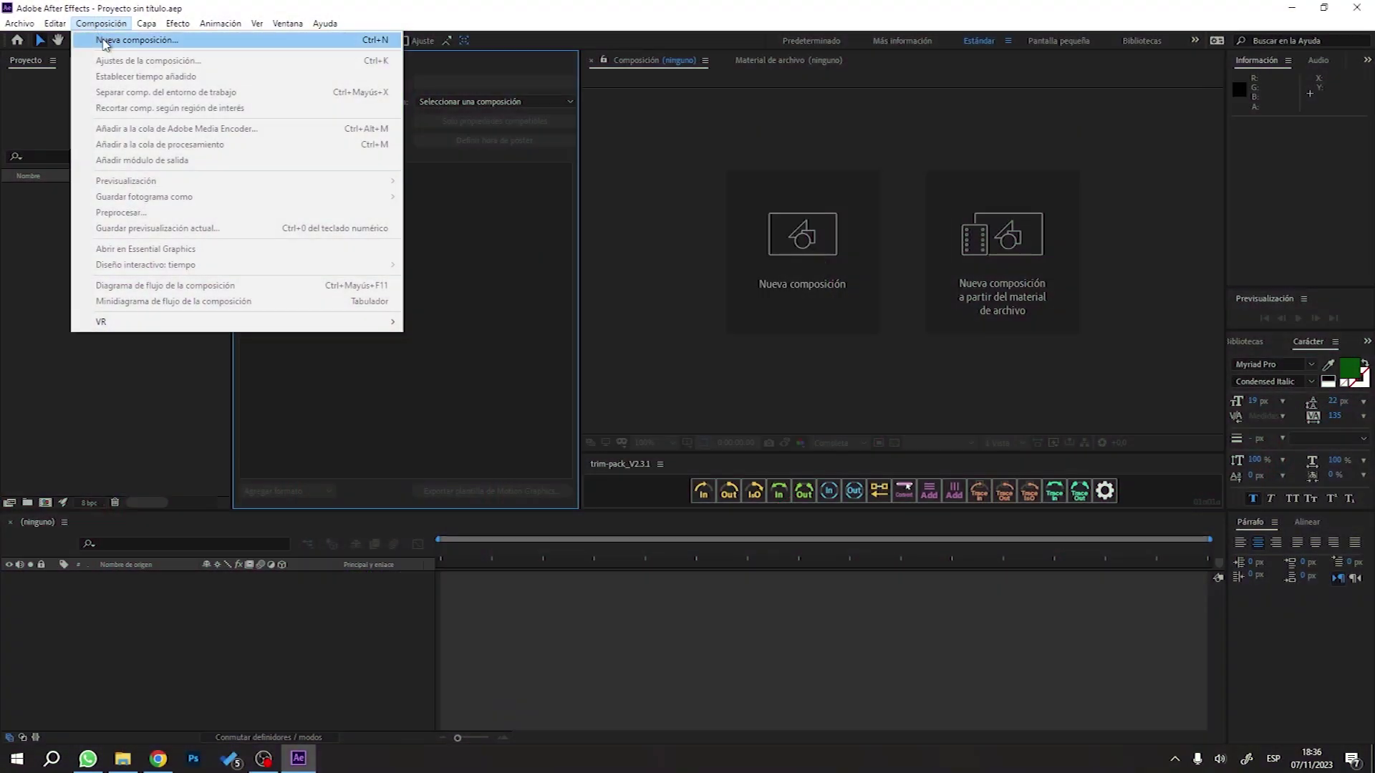
Create a 10-second 1080 x 1920 composition named Master.
left_click(122, 36)
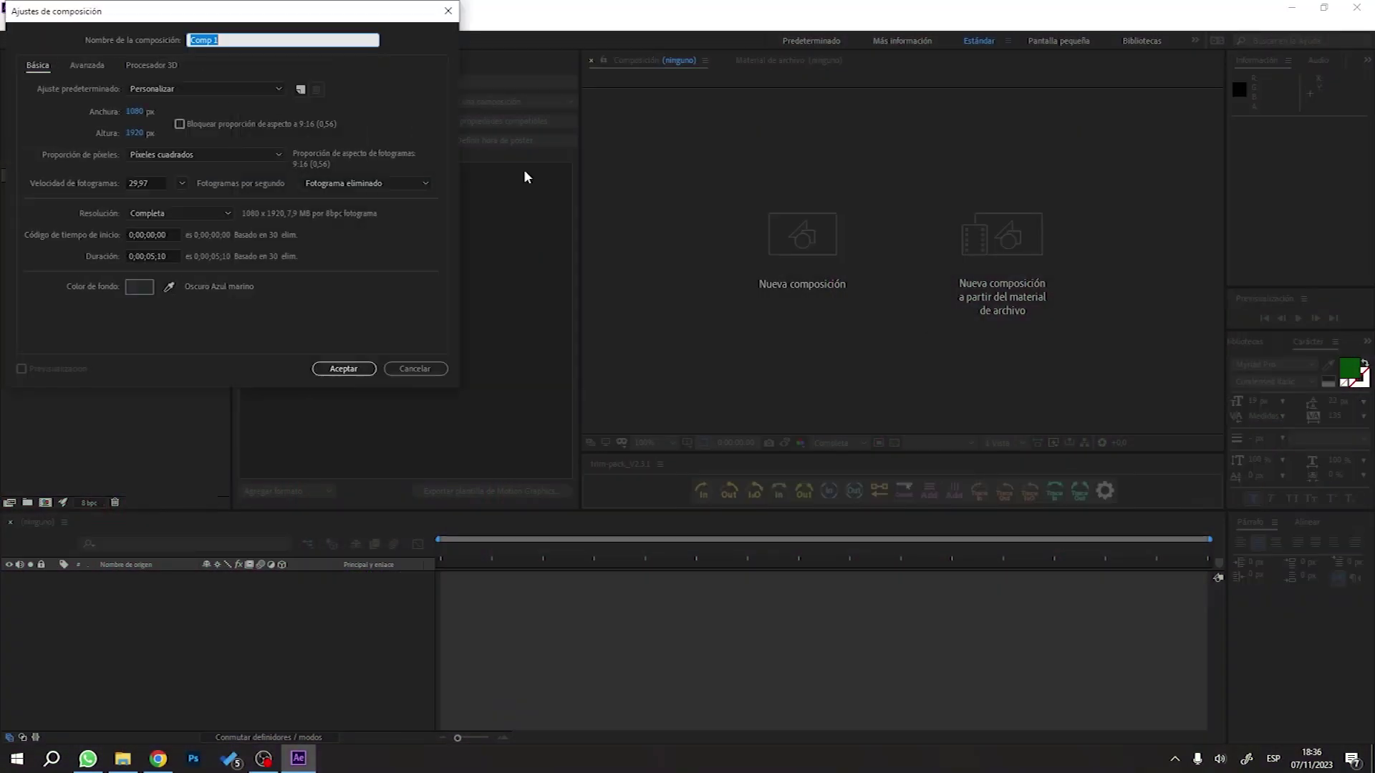
left_click_drag(303, 27, 499, 77)
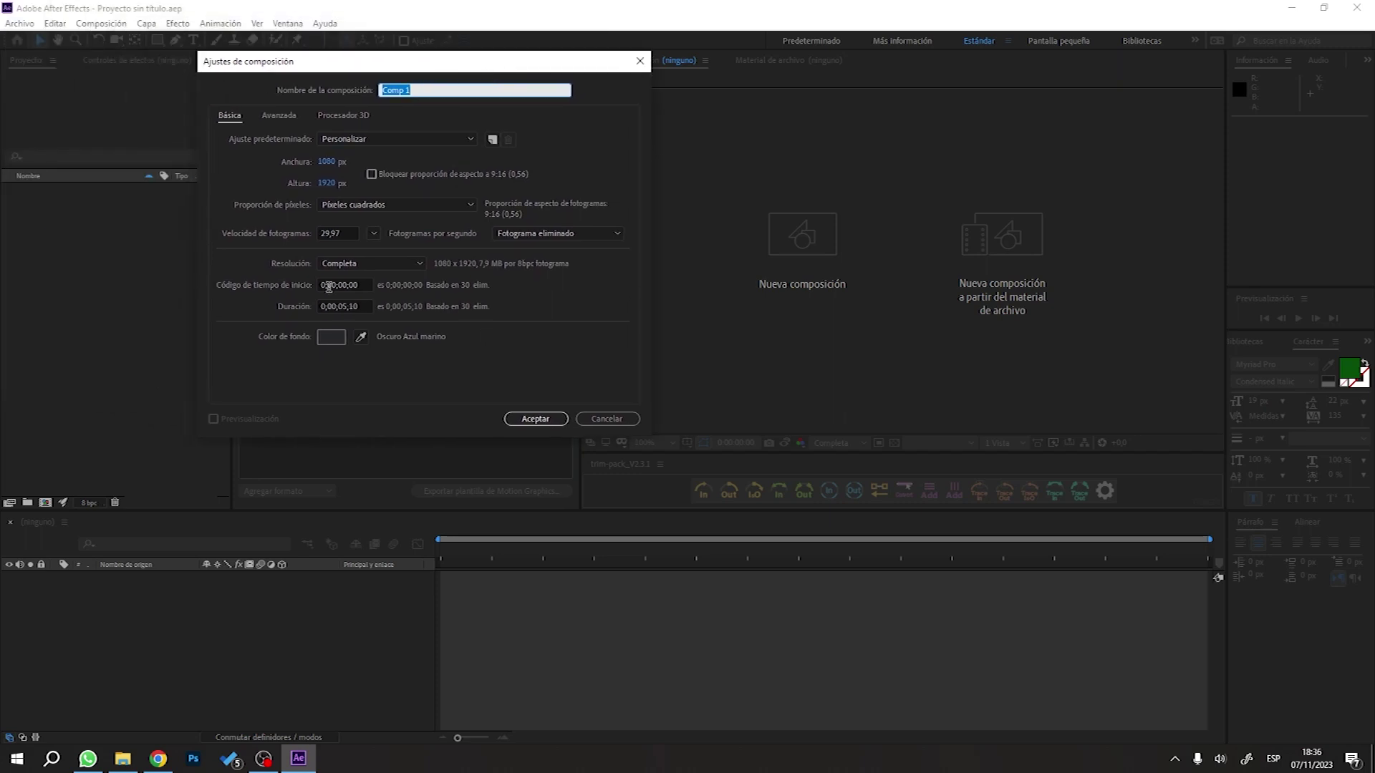
type("Master")
left_click(527, 419)
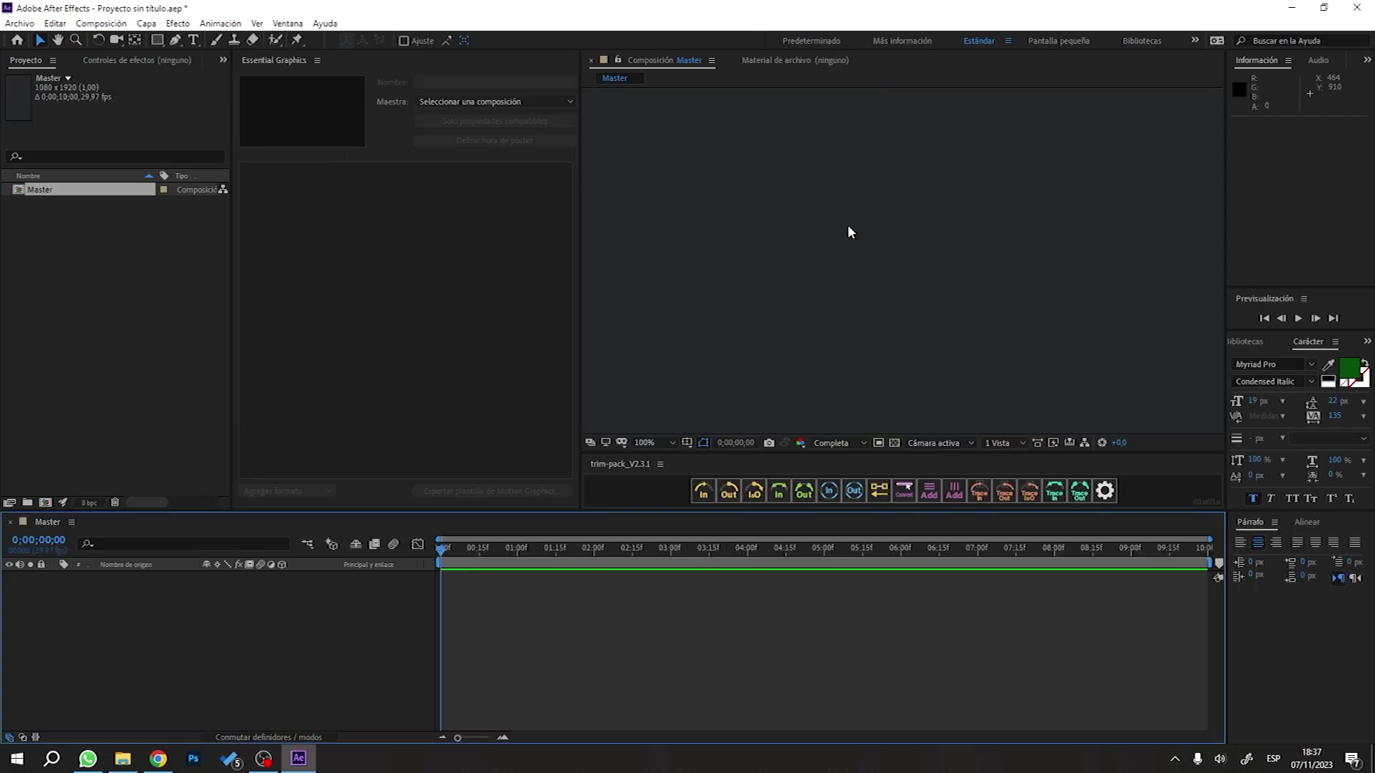
key("ctrl+t")
Add a white Franklin Gothic SKINAZ text layer at 219 px, centred in the frame.
left_click(815, 240)
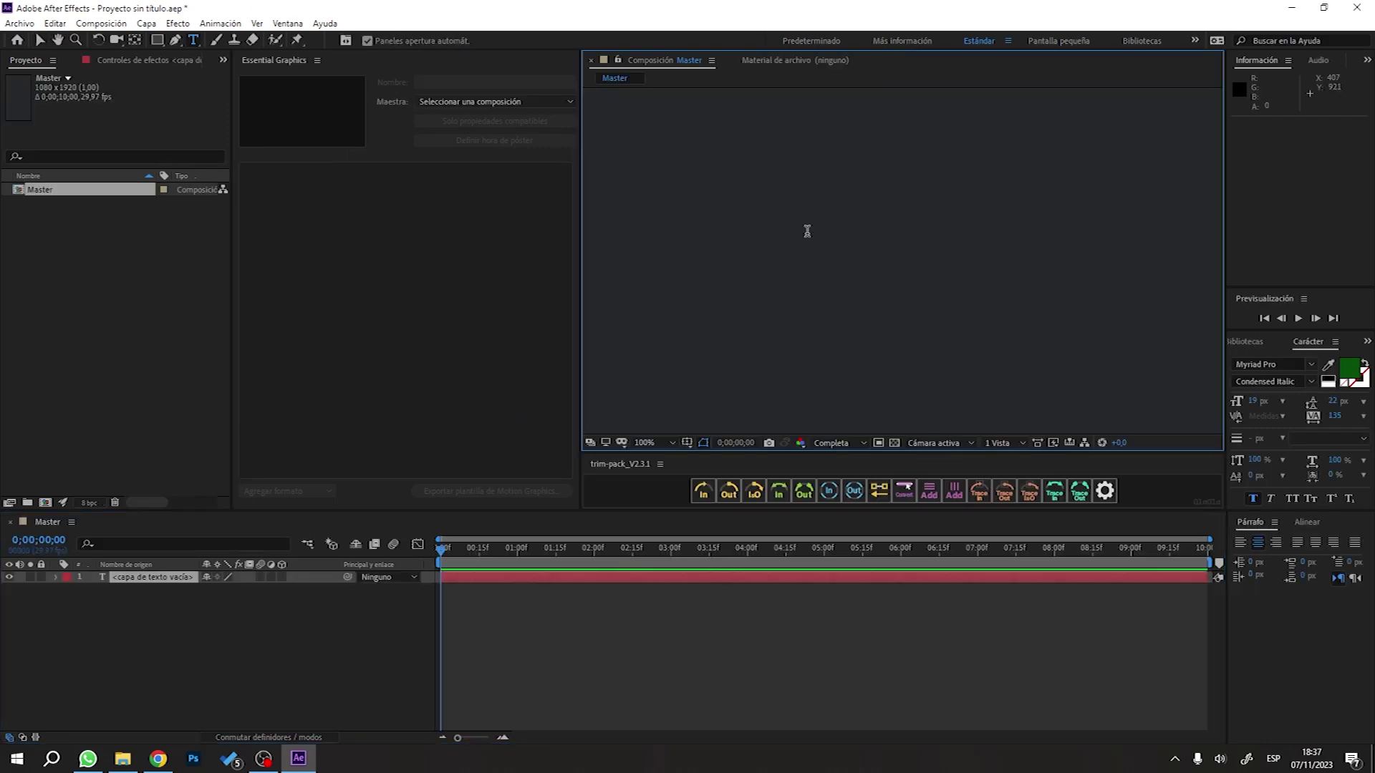
type("SKINAZ")
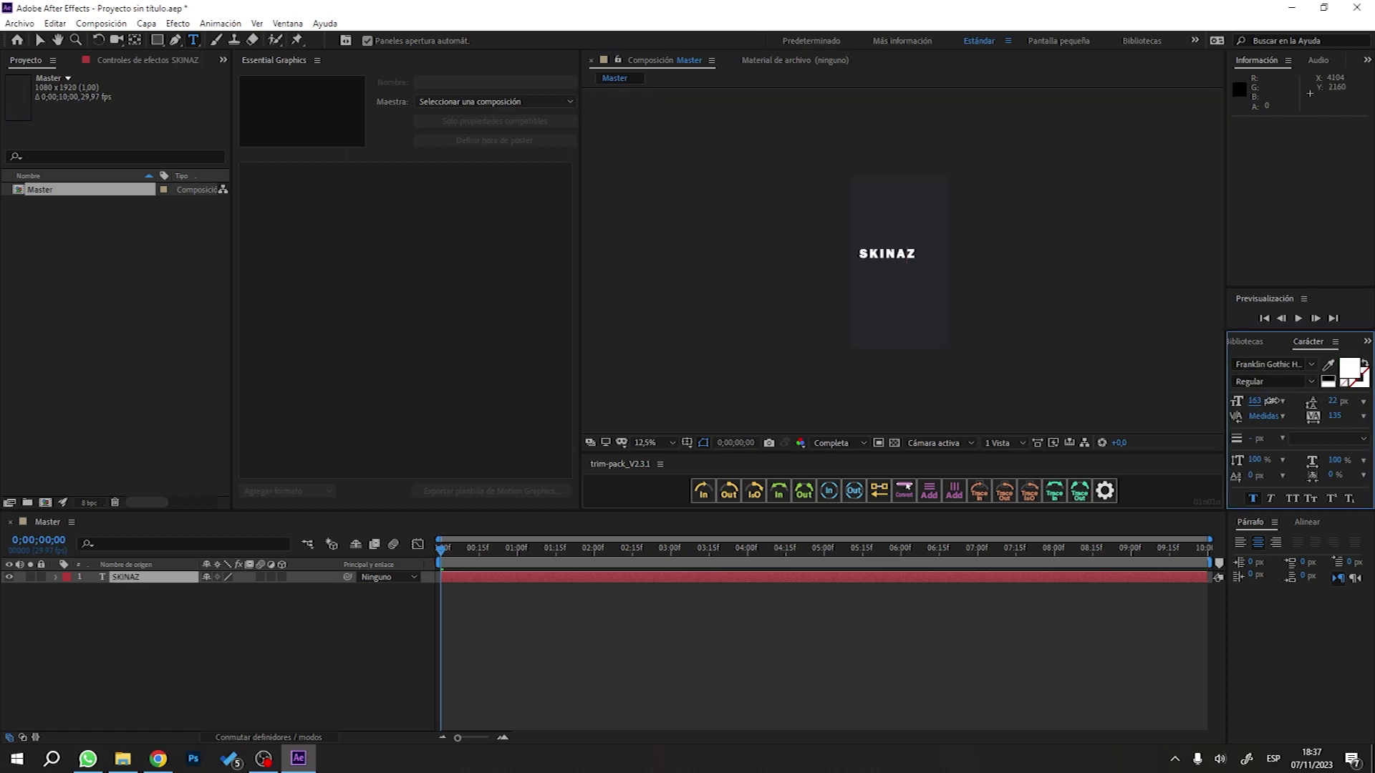
key("Escape")
key("v")
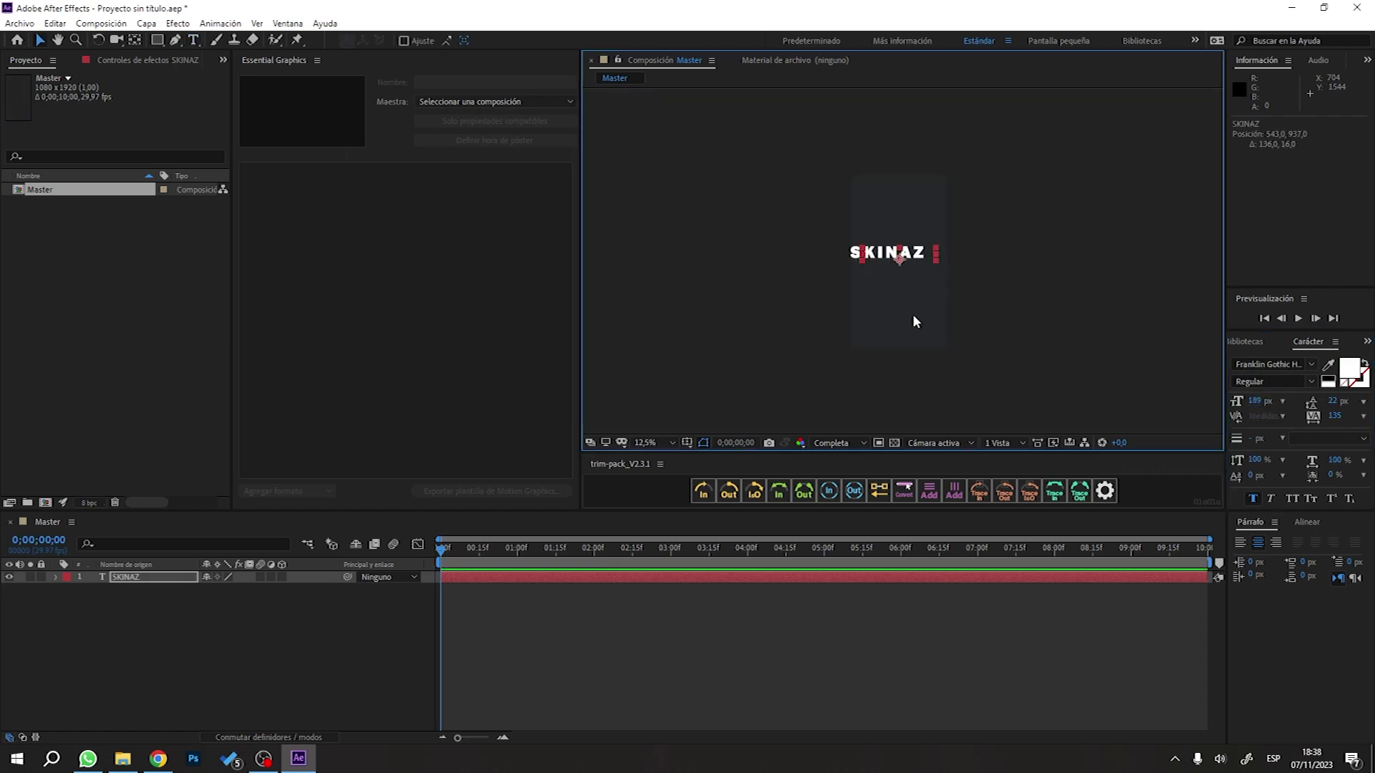
key("Caps_Lock")
key("Caps_Lock")
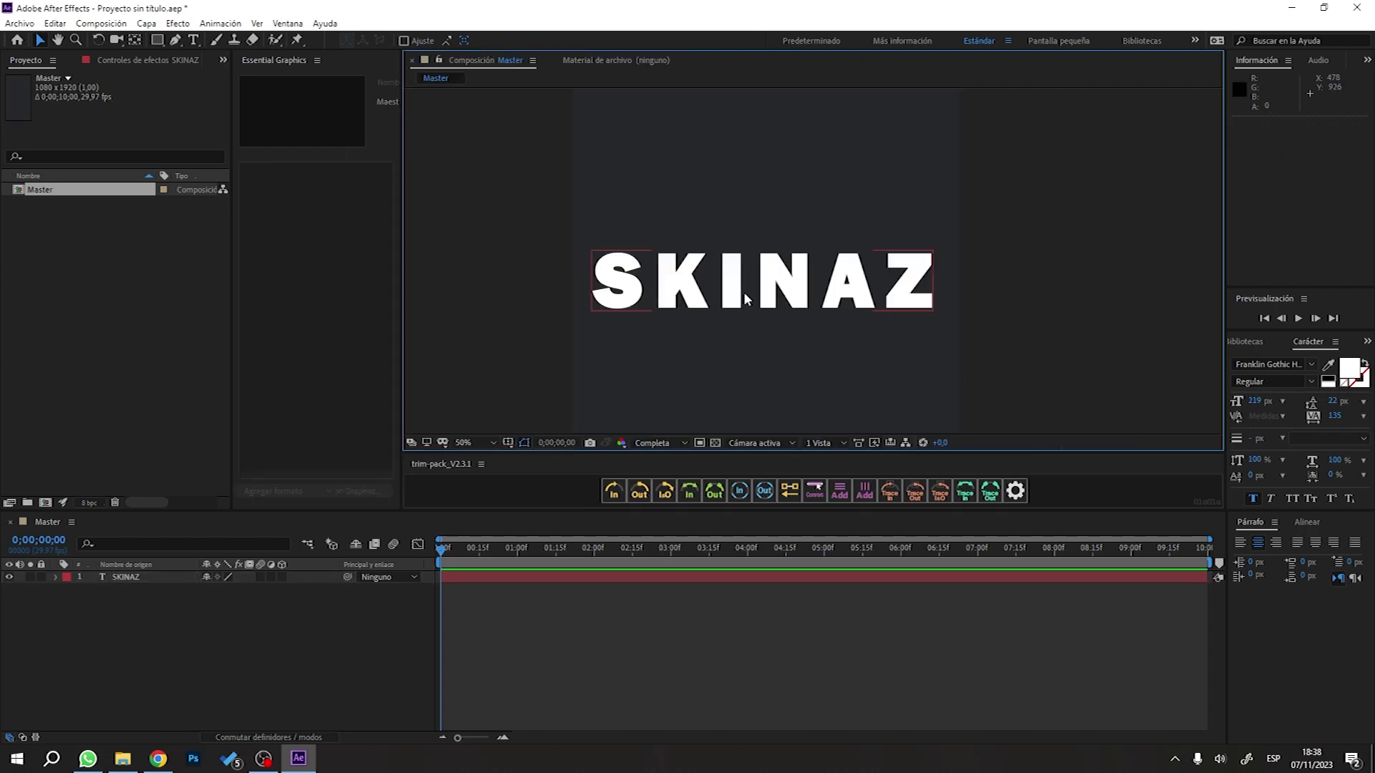
right_click(121, 578)
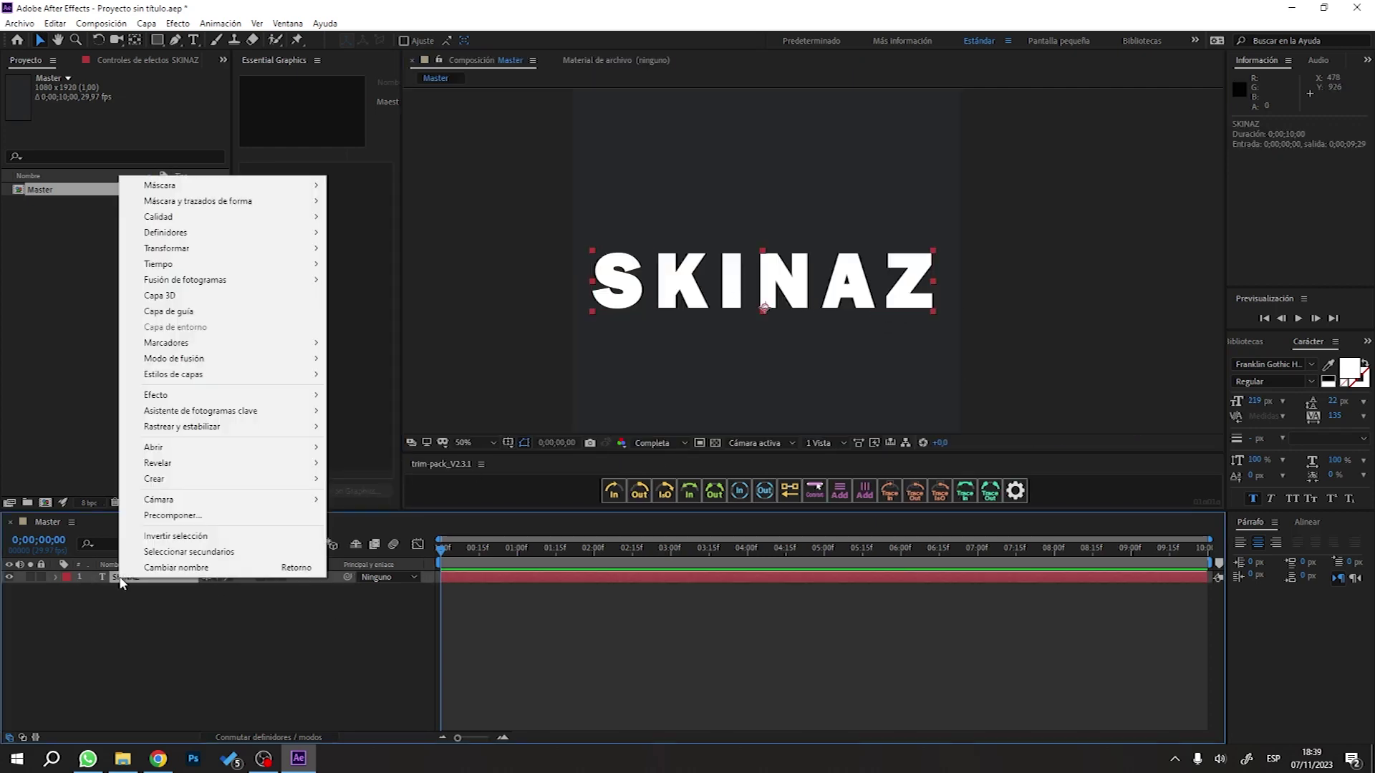
Precompose the SKINAZ layer into a comp named TEXTO and open it.
left_click(192, 517)
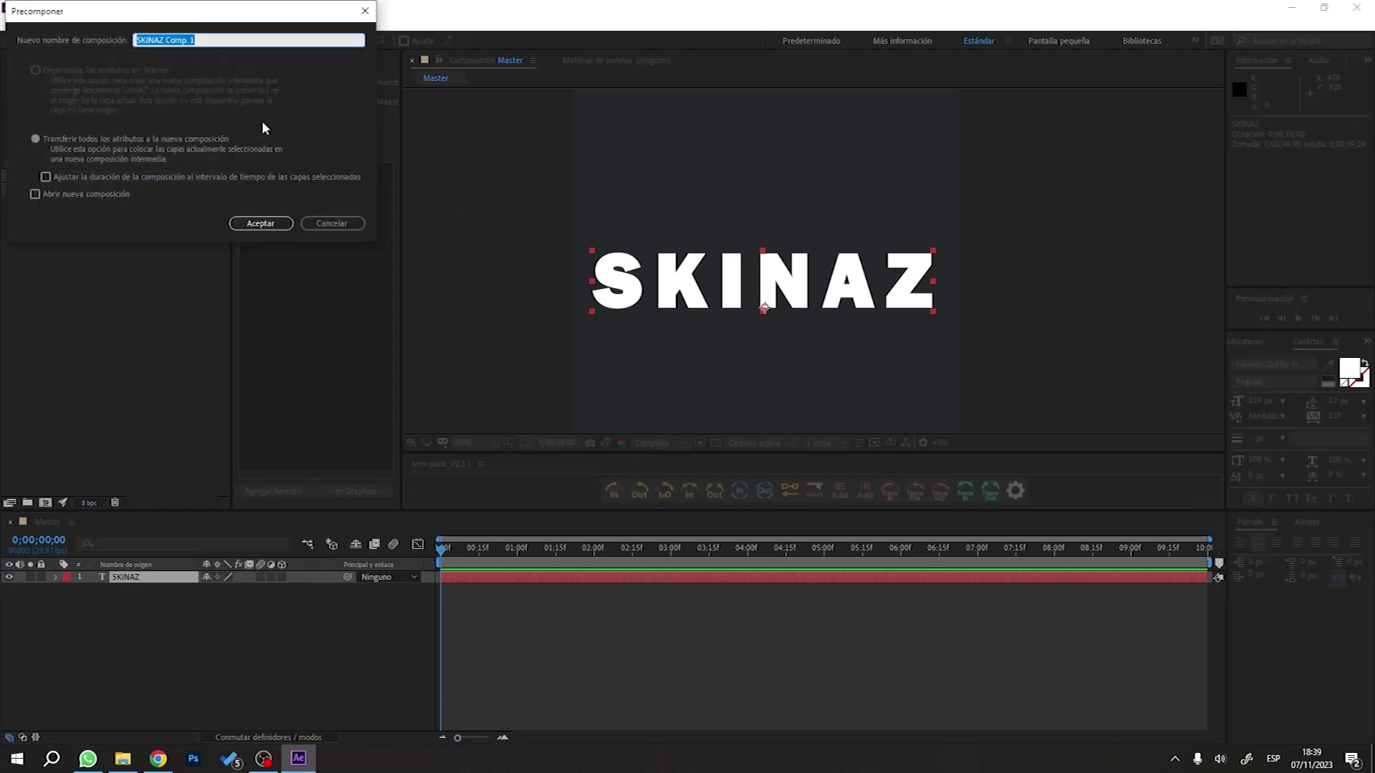
key("BackSpace")
type("TEXTO")
key("Return")
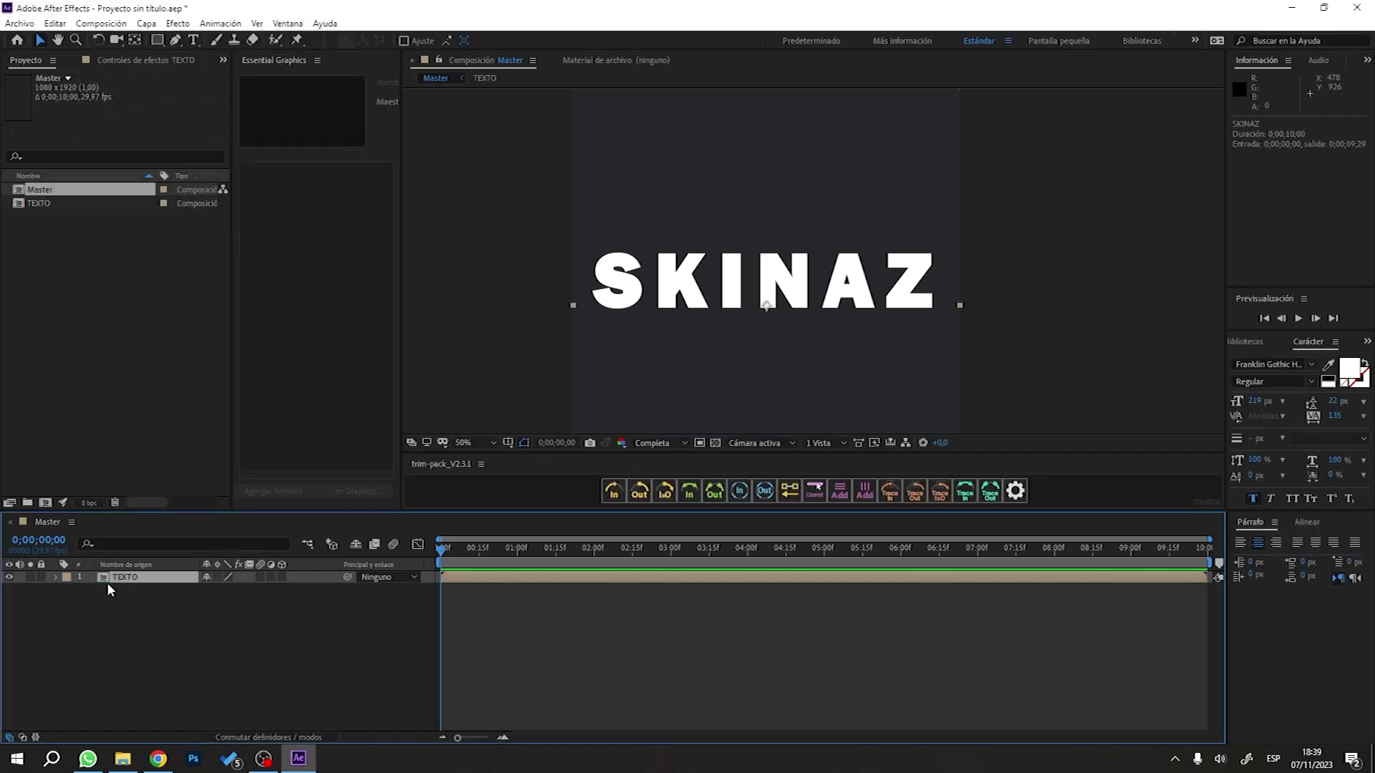
double_click(101, 577)
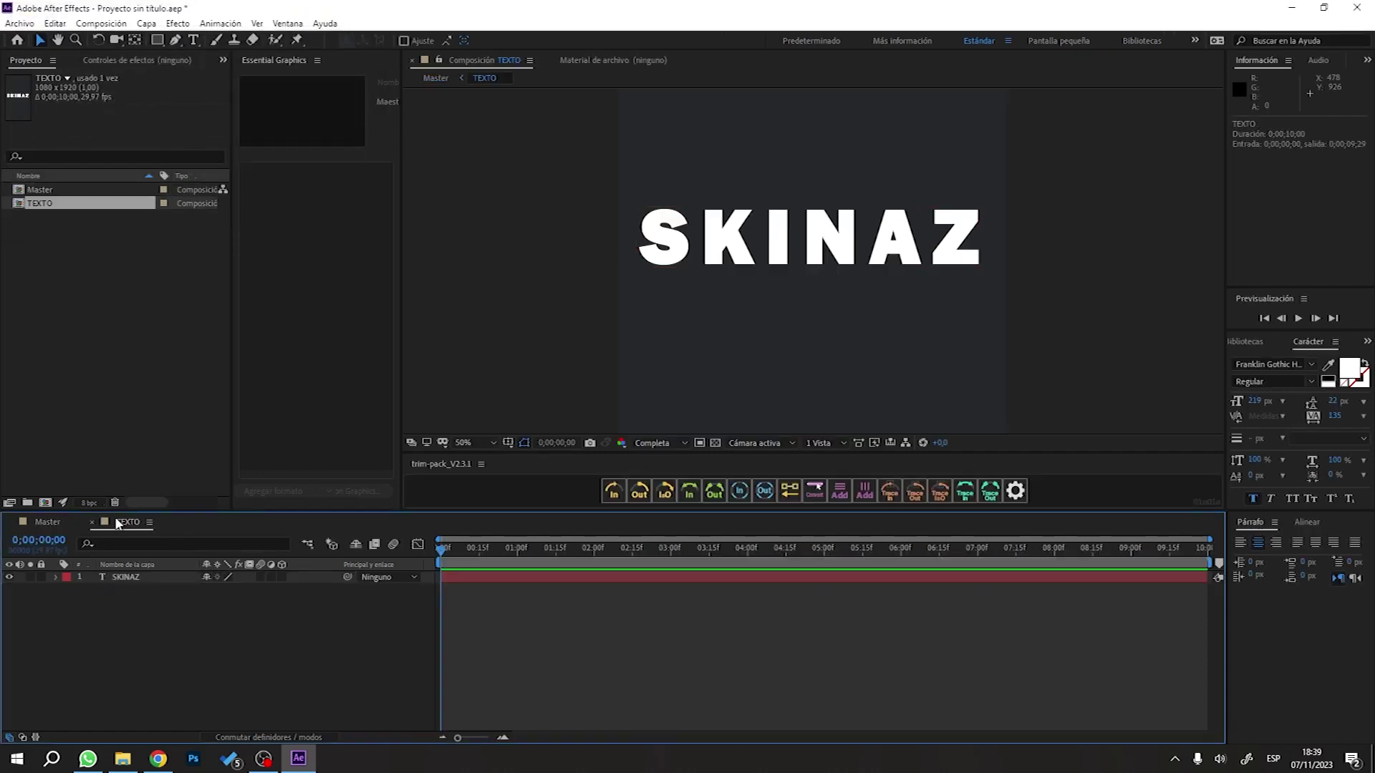
left_click(89, 26)
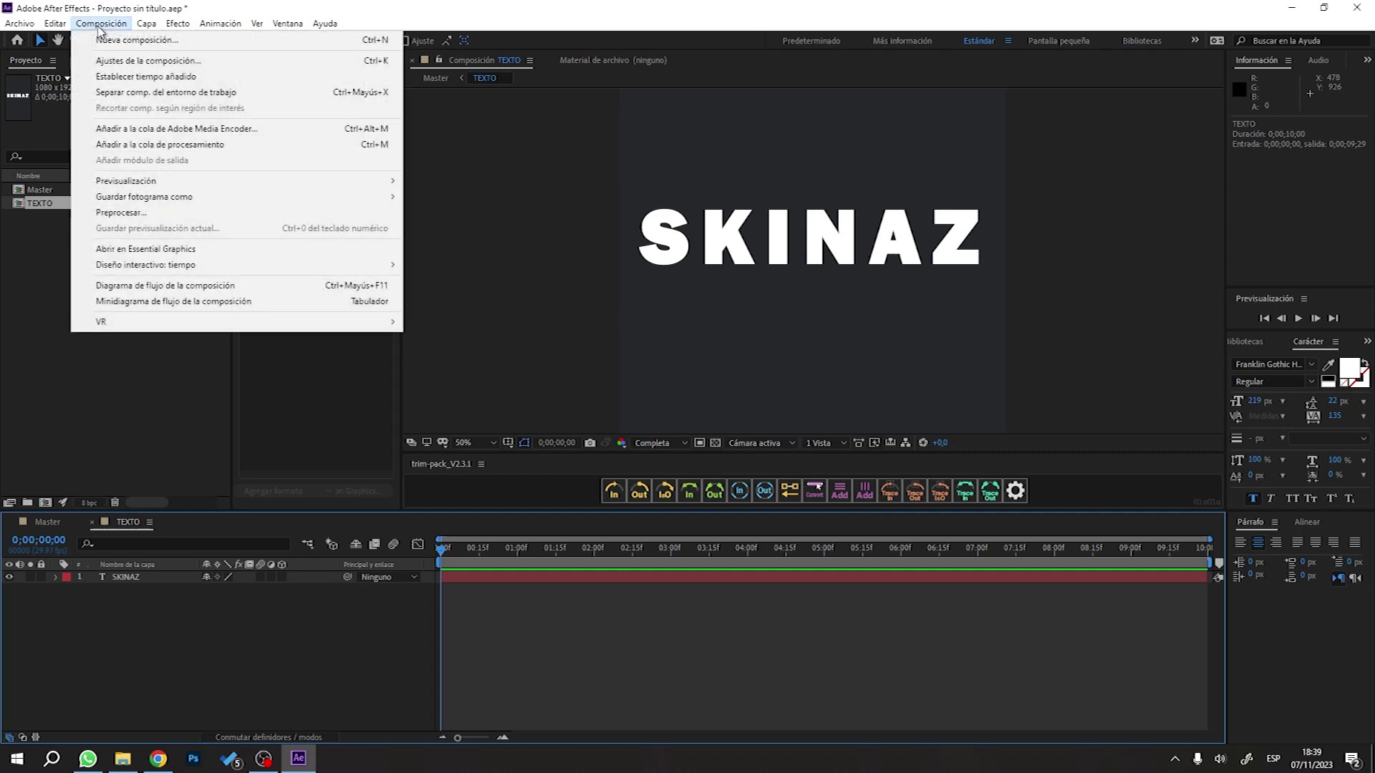
Resize the TEXTO composition to 979 x 265 px to hug the text, then return to Master.
left_click(122, 62)
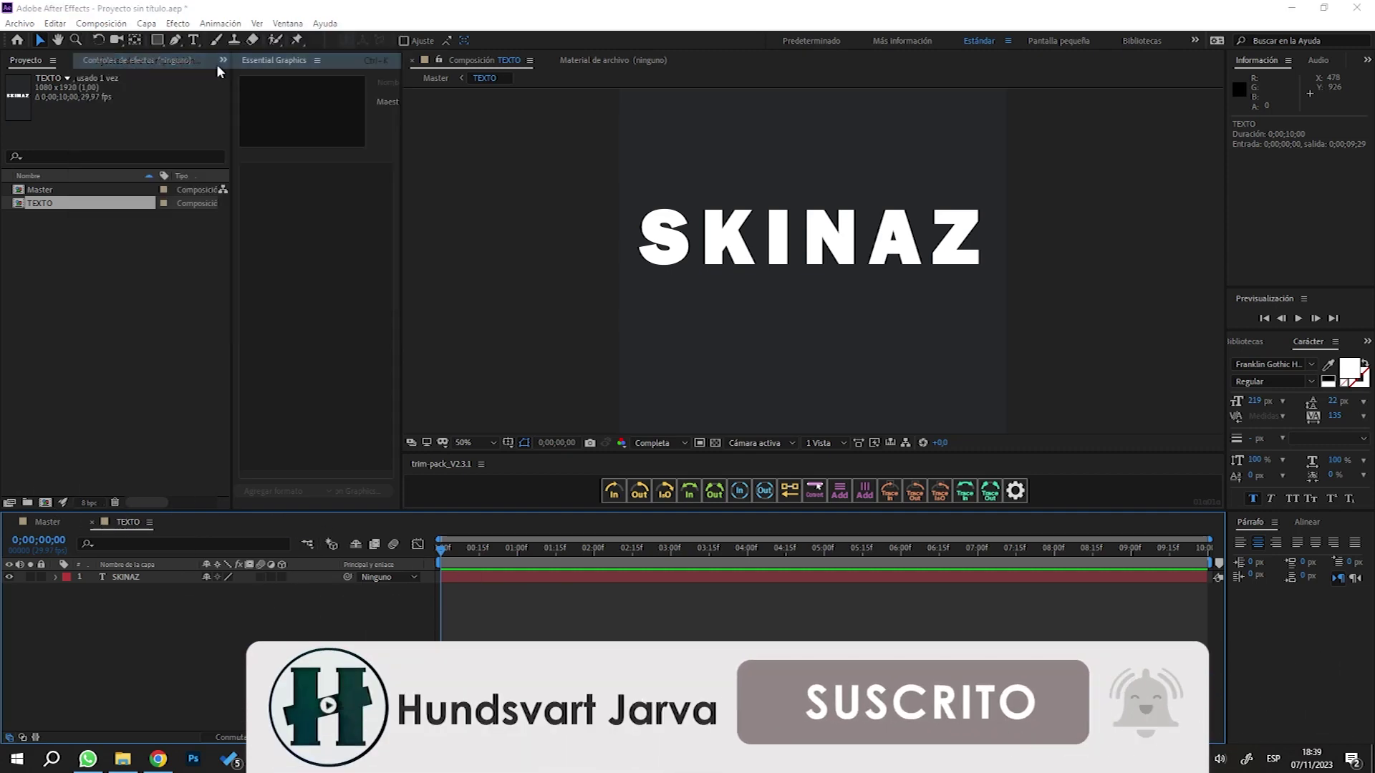
left_click_drag(435, 63, 324, 103)
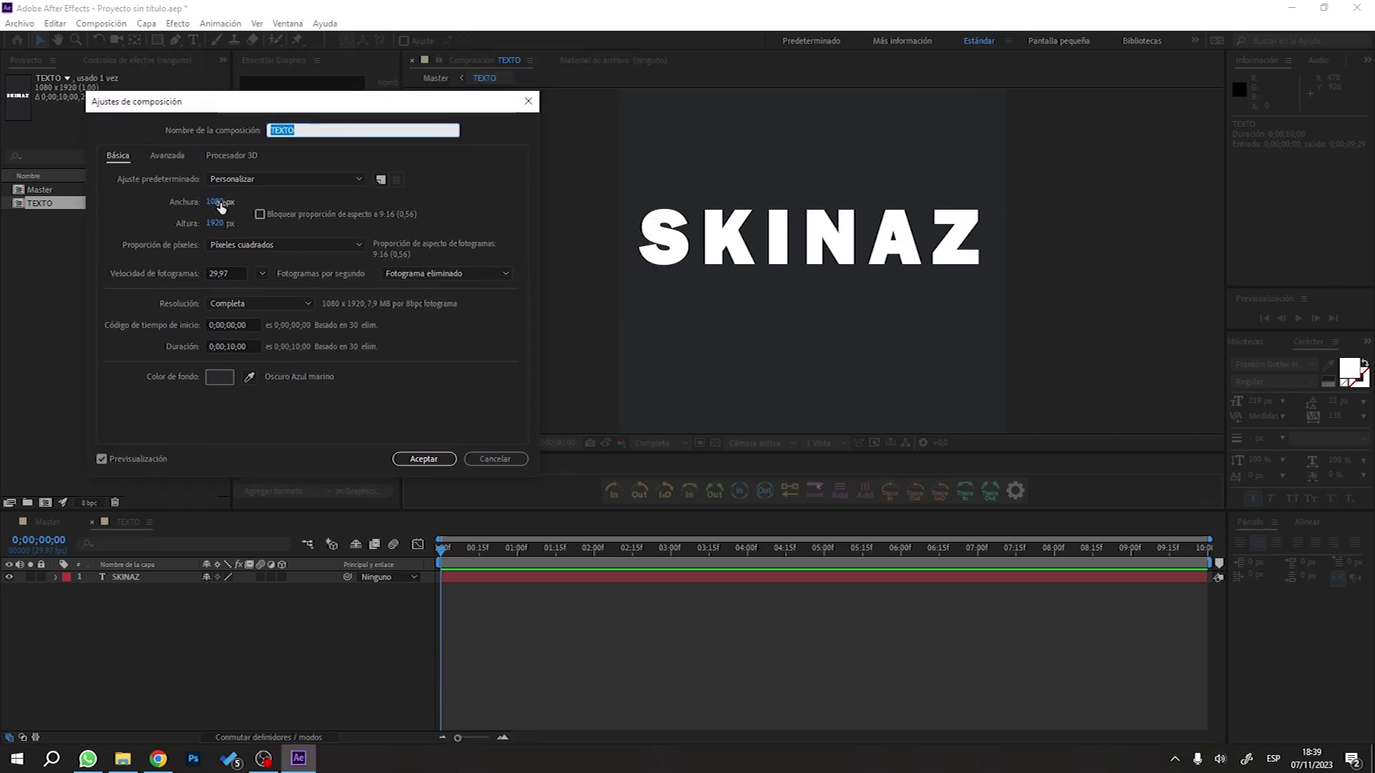
left_click_drag(214, 201, 70, 208)
mouse_move(213, 202)
left_mouse_down()
mouse_move(241, 203)
mouse_move(159, 224)
mouse_move(208, 232)
mouse_move(192, 233)
left_mouse_up()
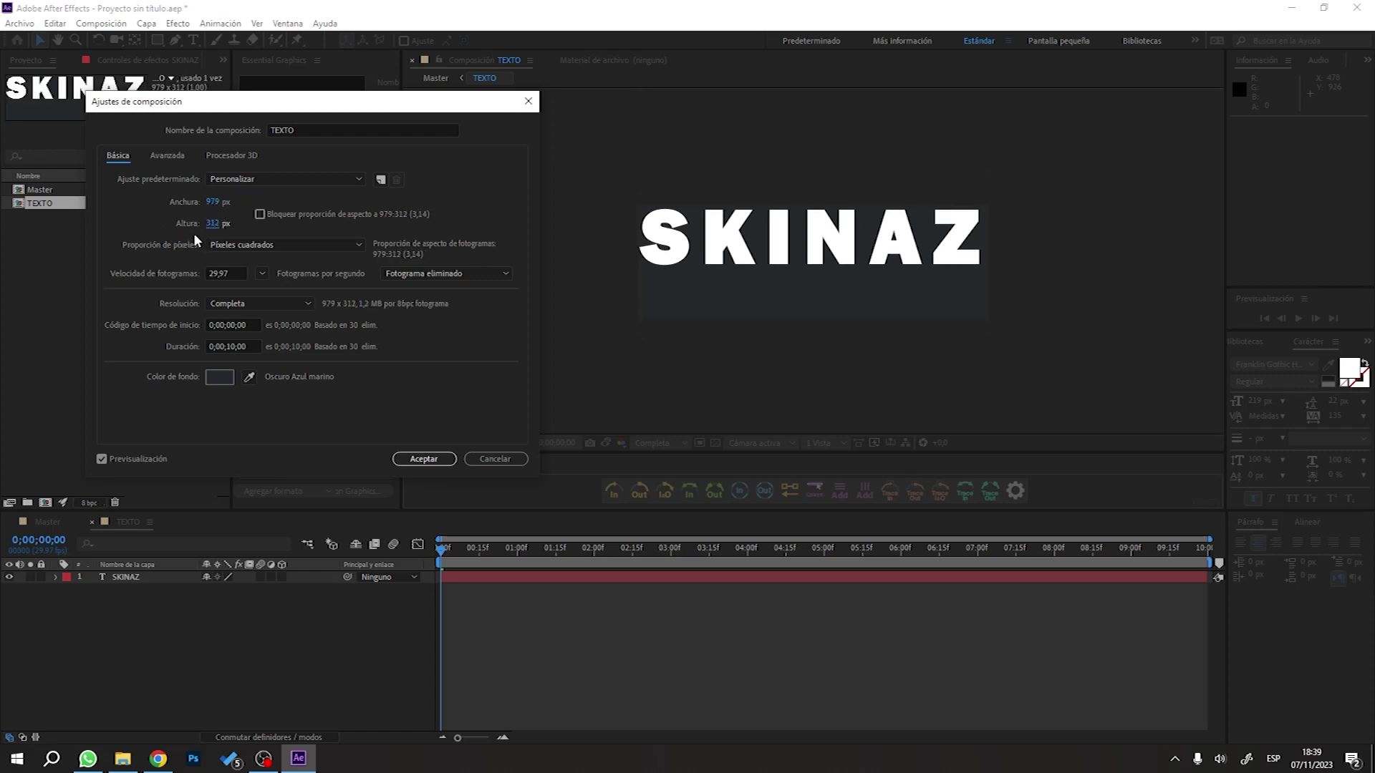
mouse_move(178, 220)
left_mouse_down()
mouse_move(210, 226)
mouse_move(192, 223)
left_mouse_up()
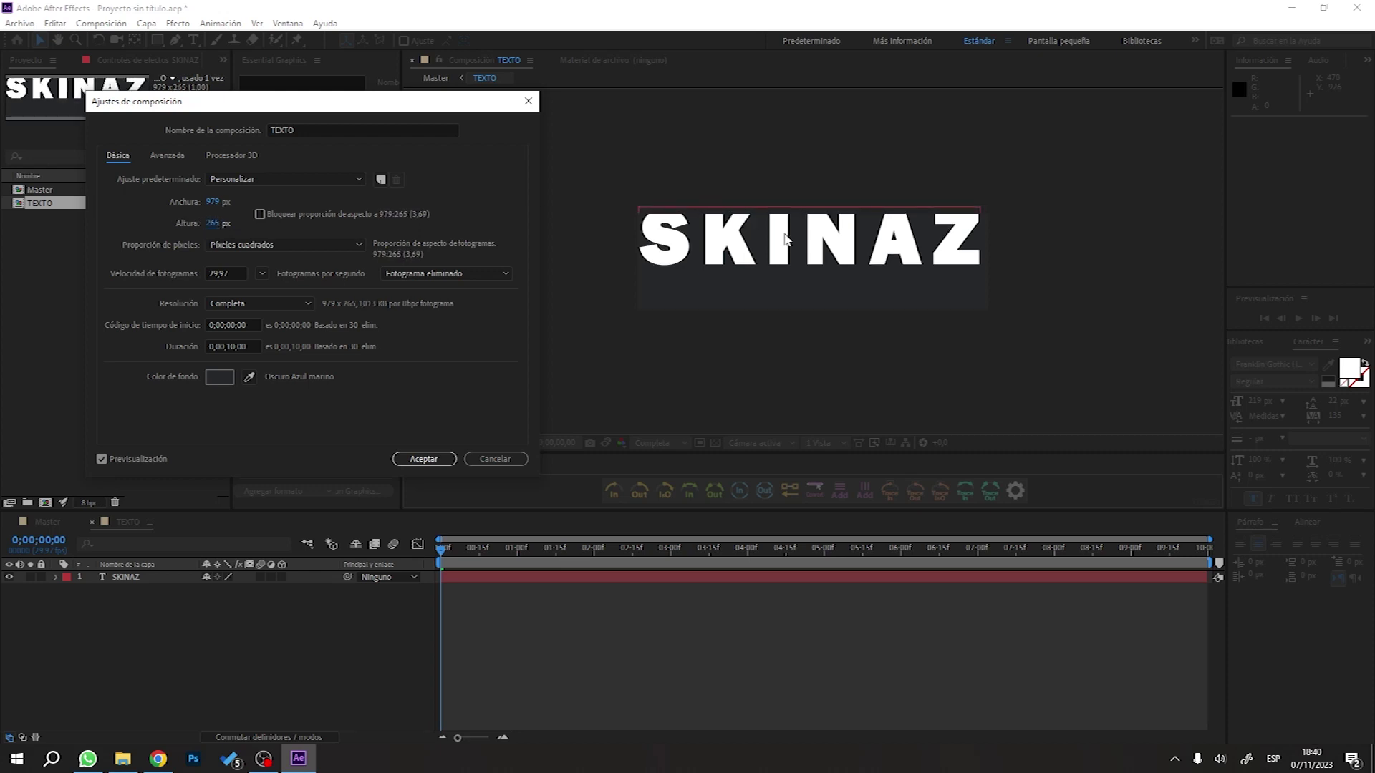
left_click(423, 459)
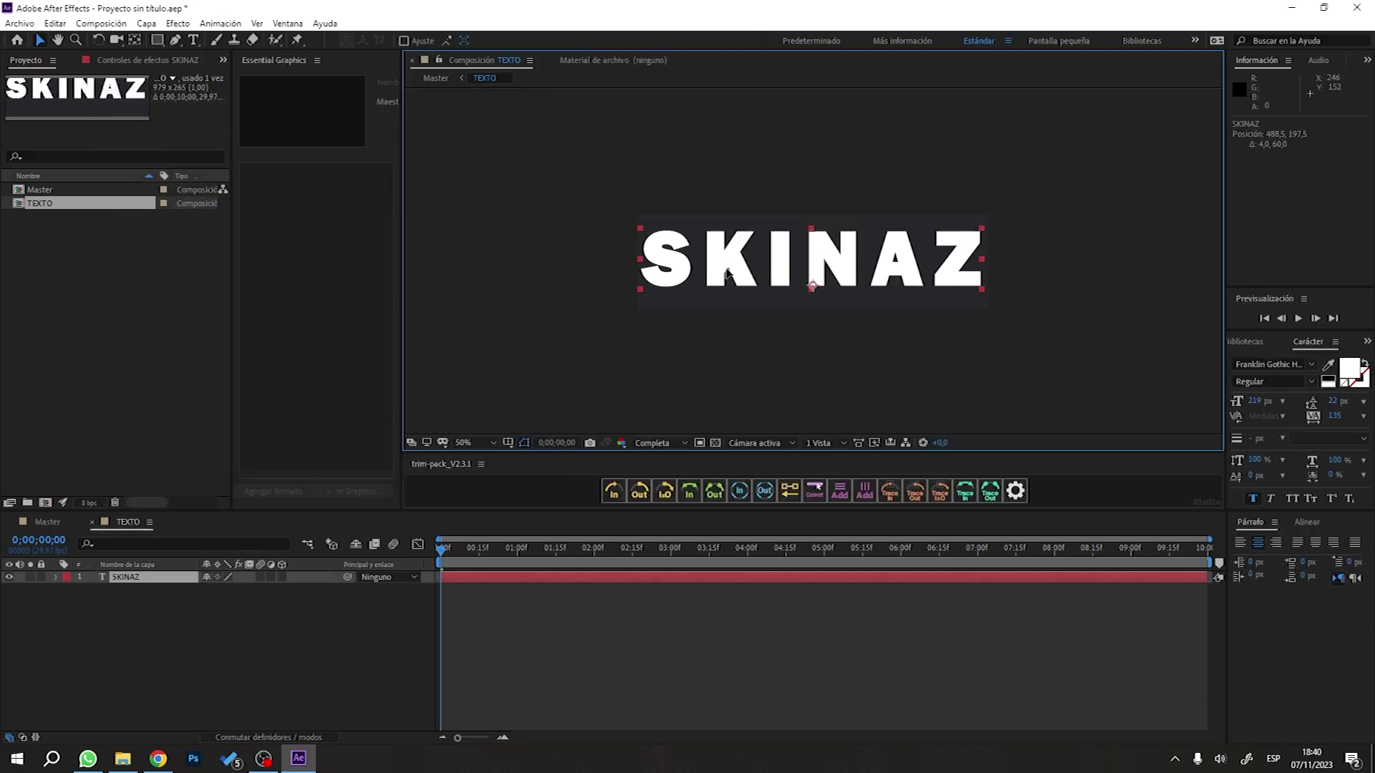
left_click(758, 368)
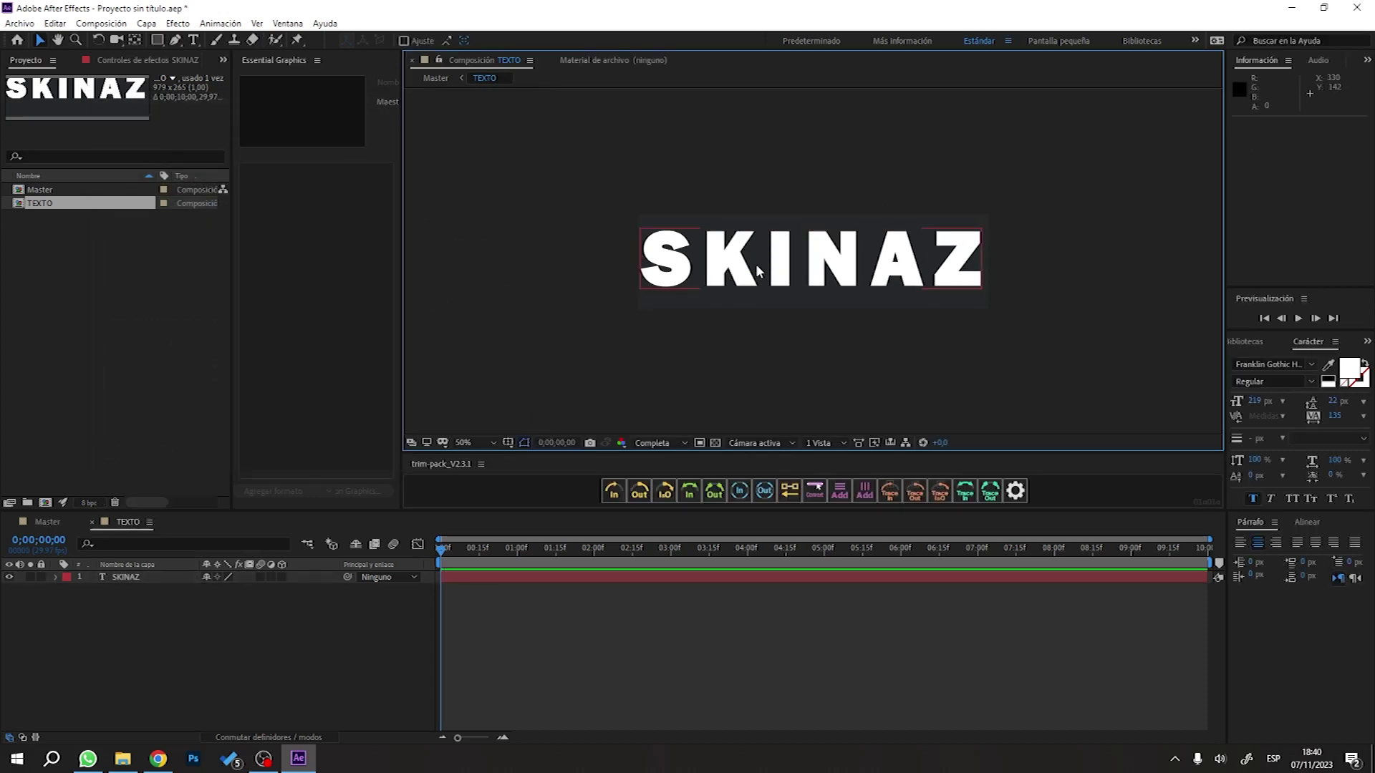
left_click(49, 522)
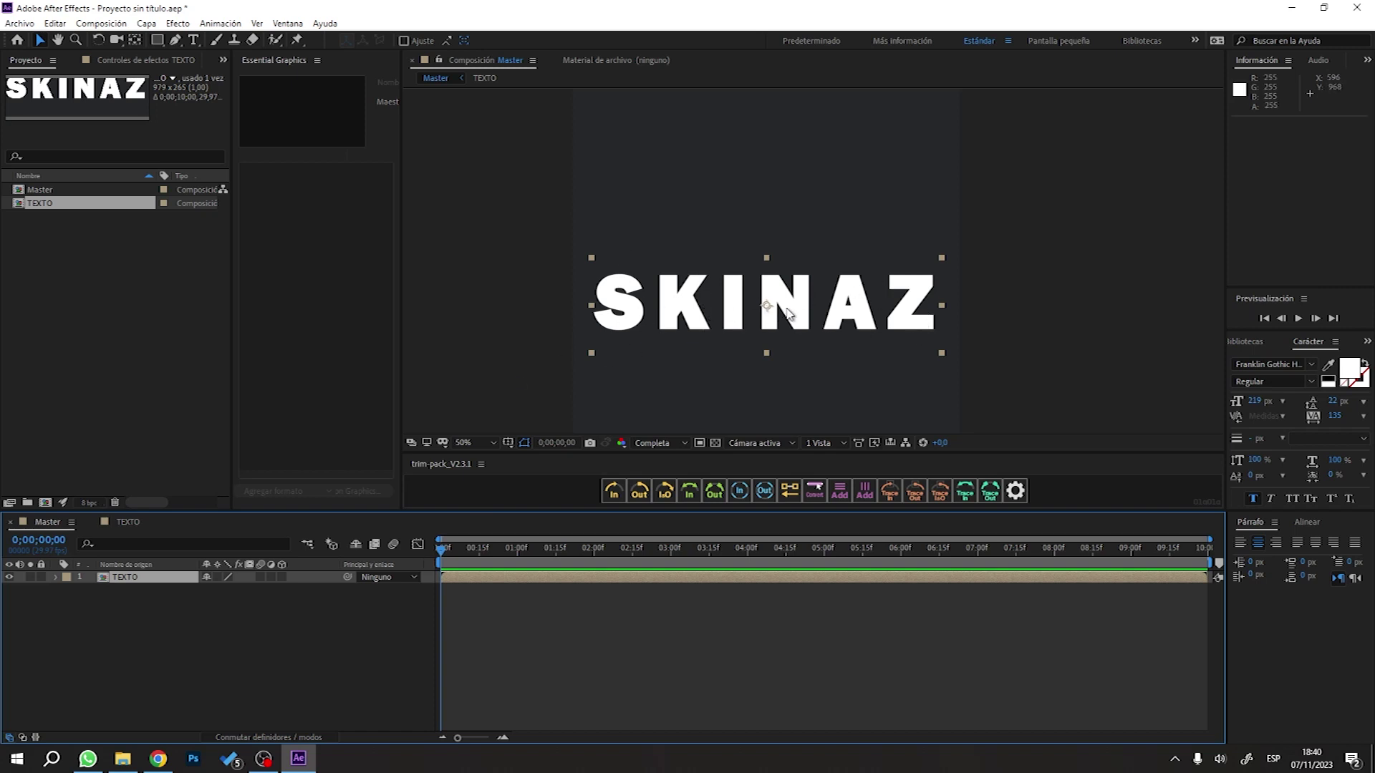
Duplicate the TEXTO layer with Ctrl+D until Master holds six copies.
left_click(111, 578)
key("ctrl+d")
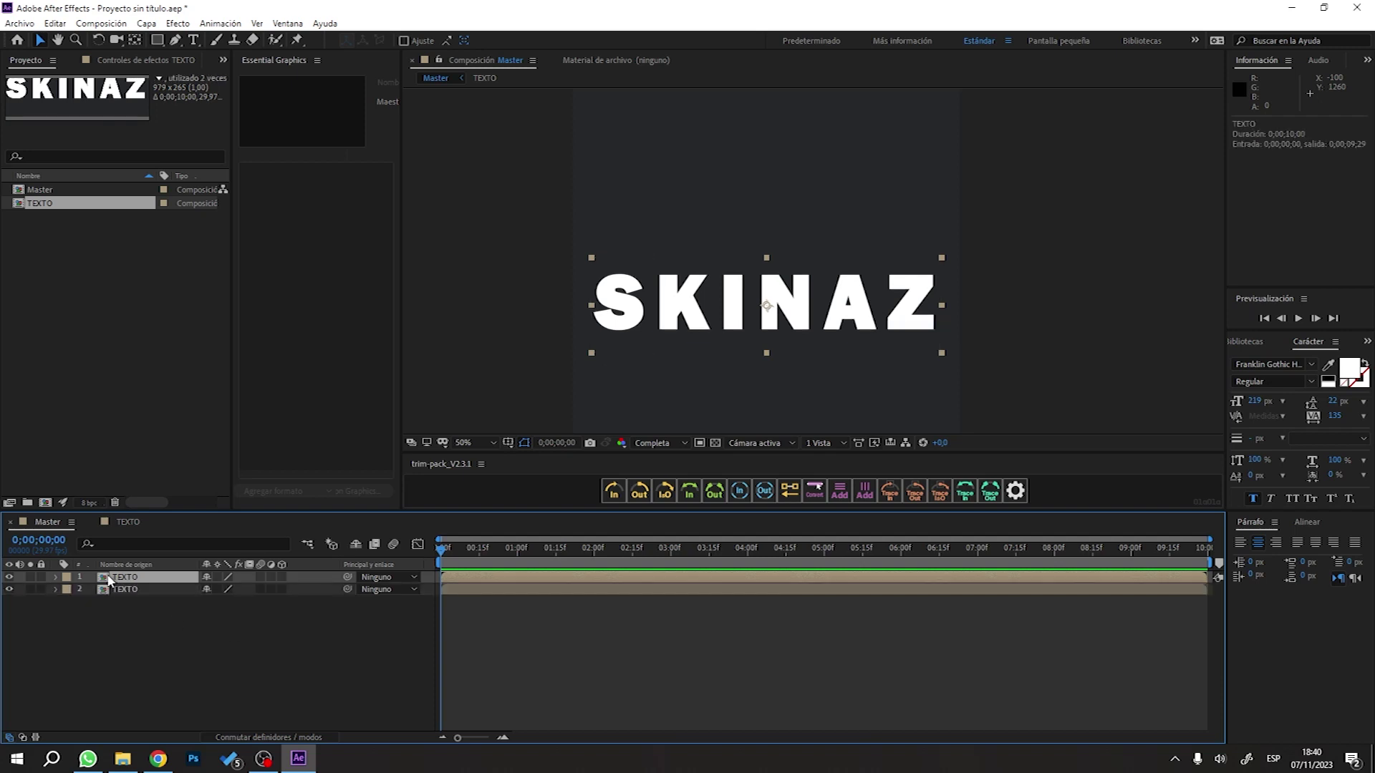
key("ctrl+d")
key("ctrl+d")
key("ctrl+d")
key("ctrl+d")
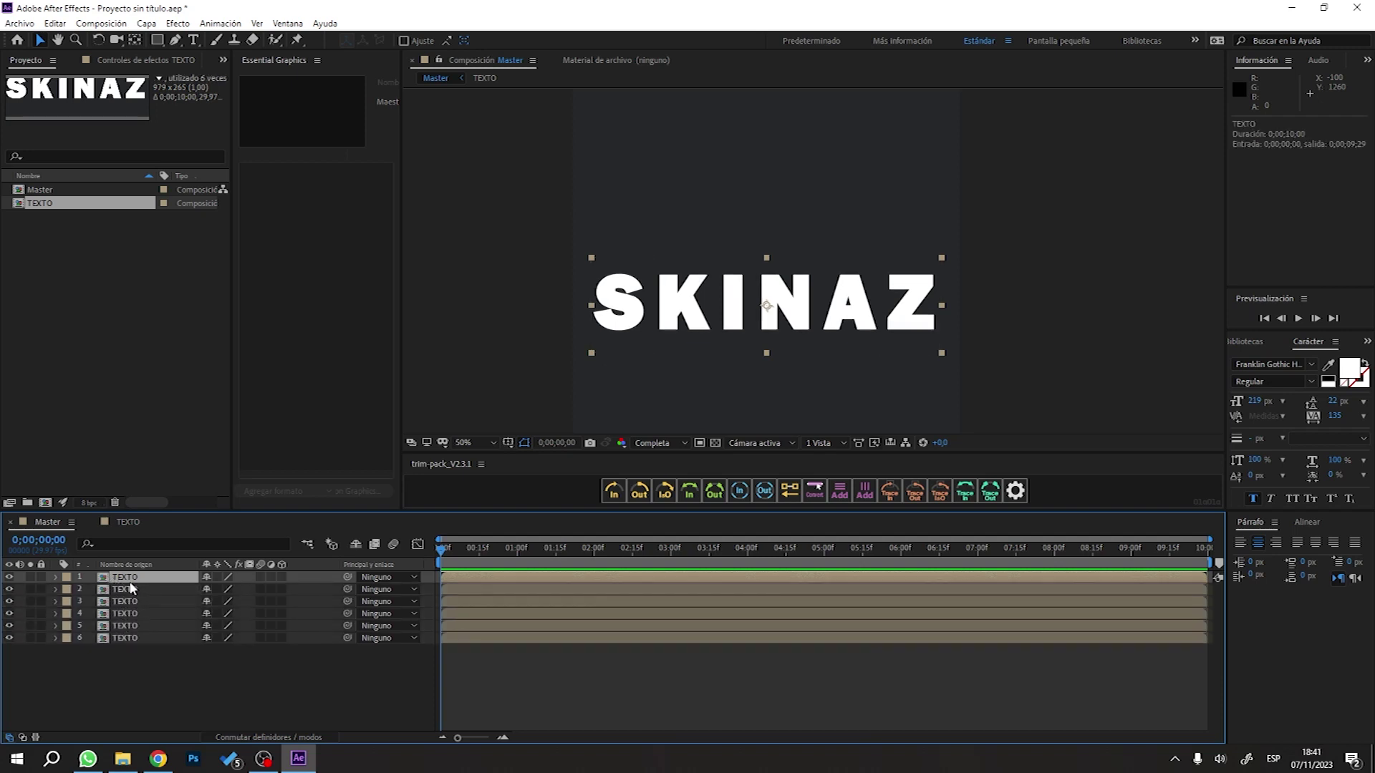
left_click(130, 641)
left_click(138, 625)
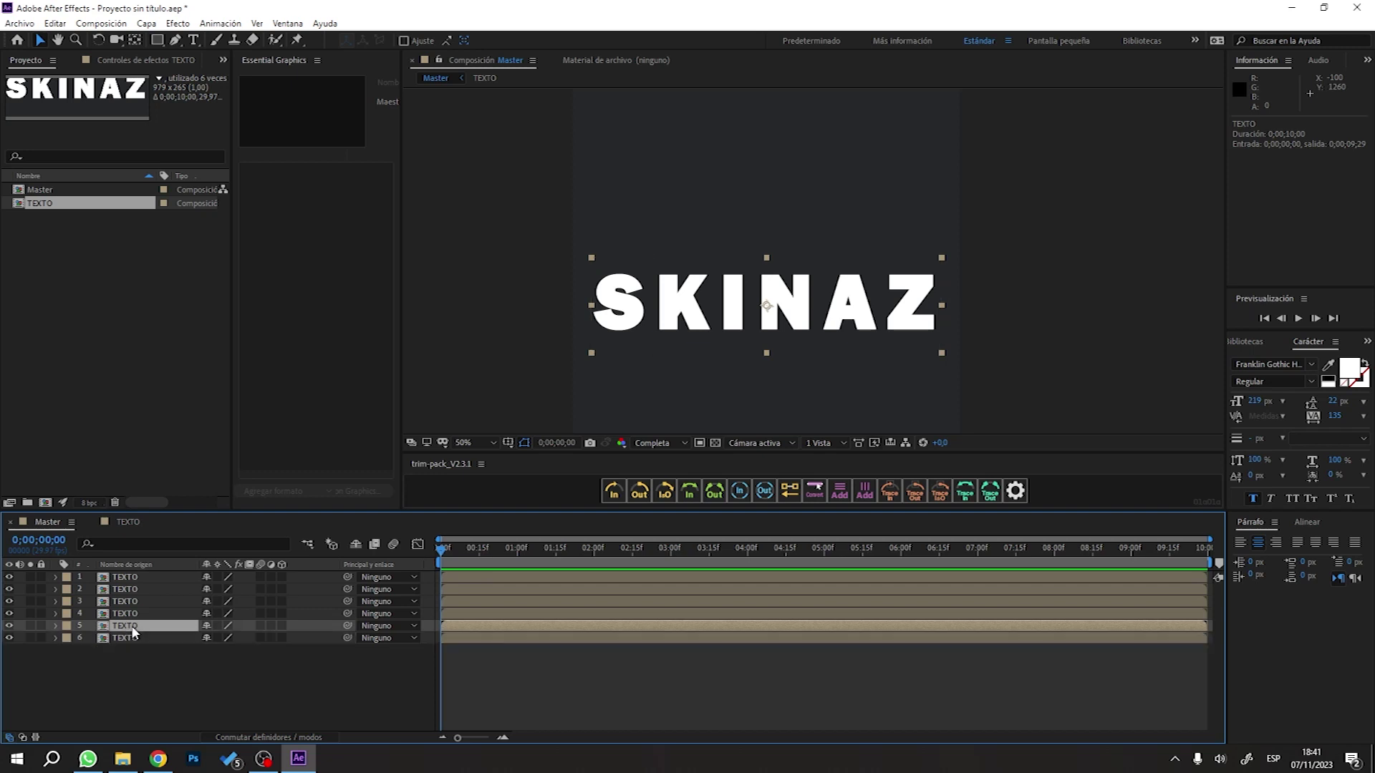
left_click(137, 638)
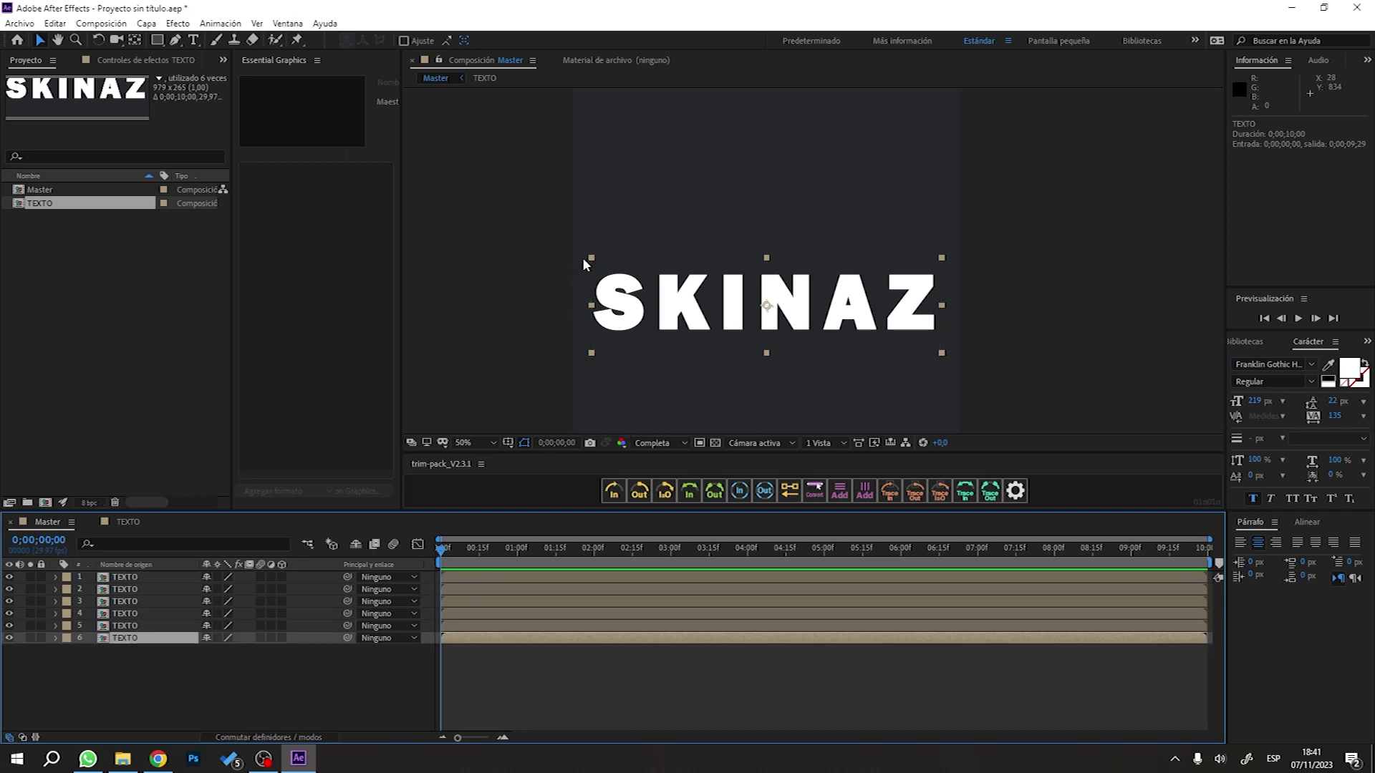
left_click(56, 637)
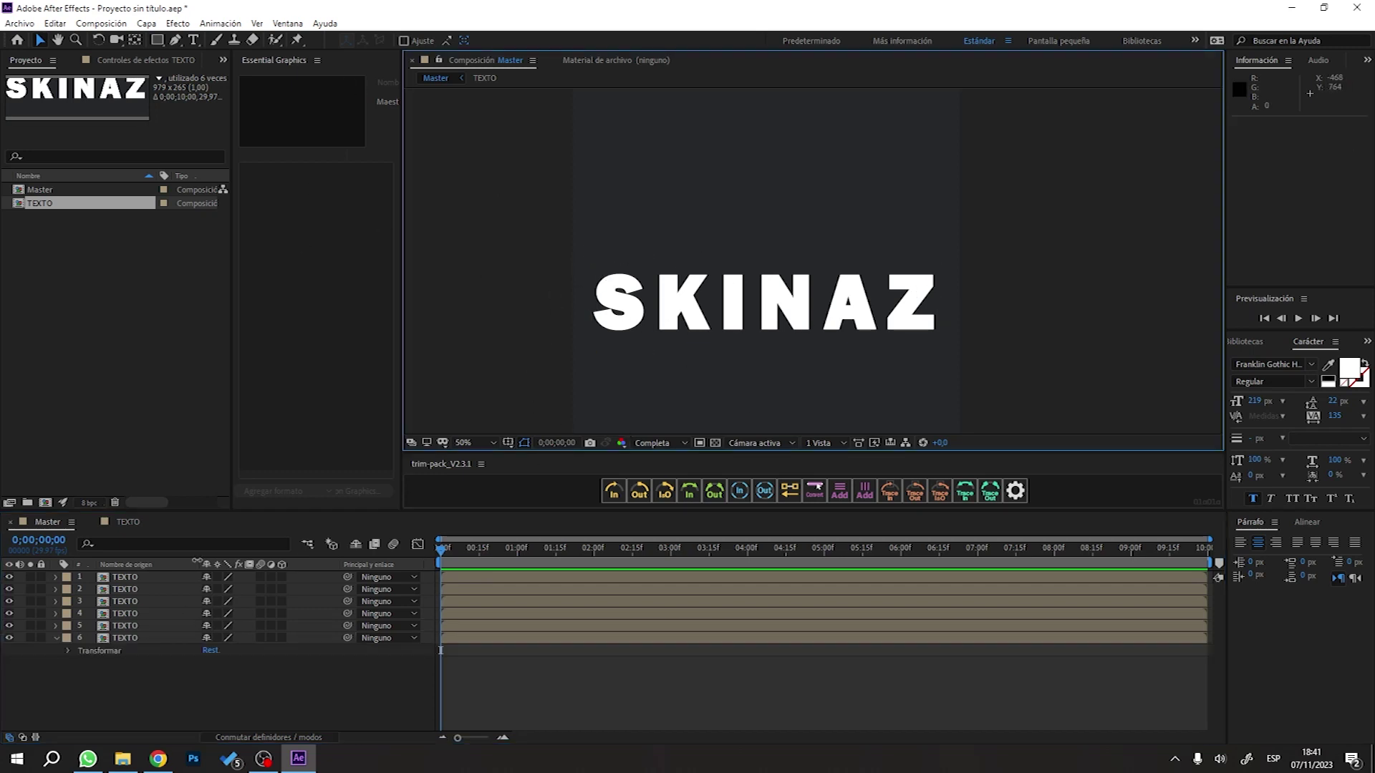
Draw rectangle masks isolating the S on layer 6 and the K on layer 5.
left_click(158, 41)
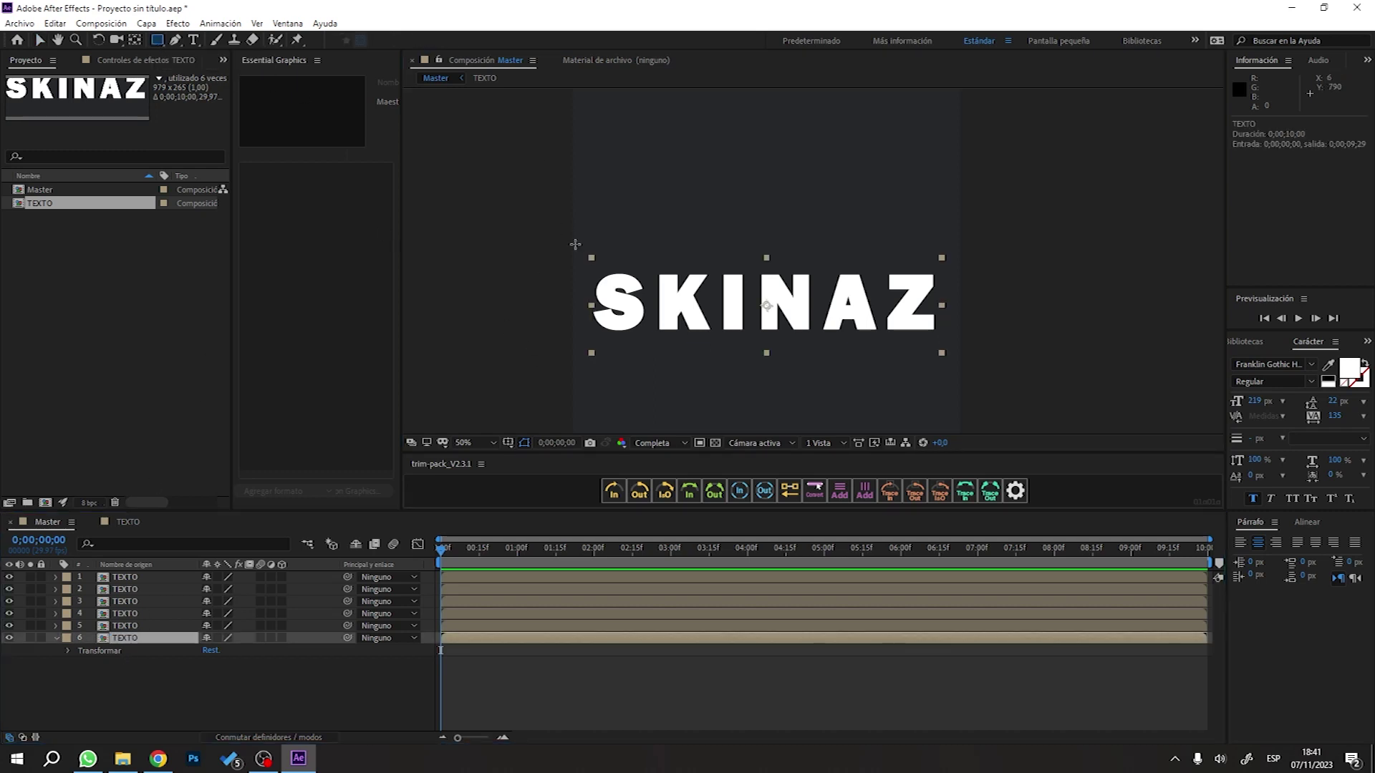
left_click_drag(586, 259, 655, 346)
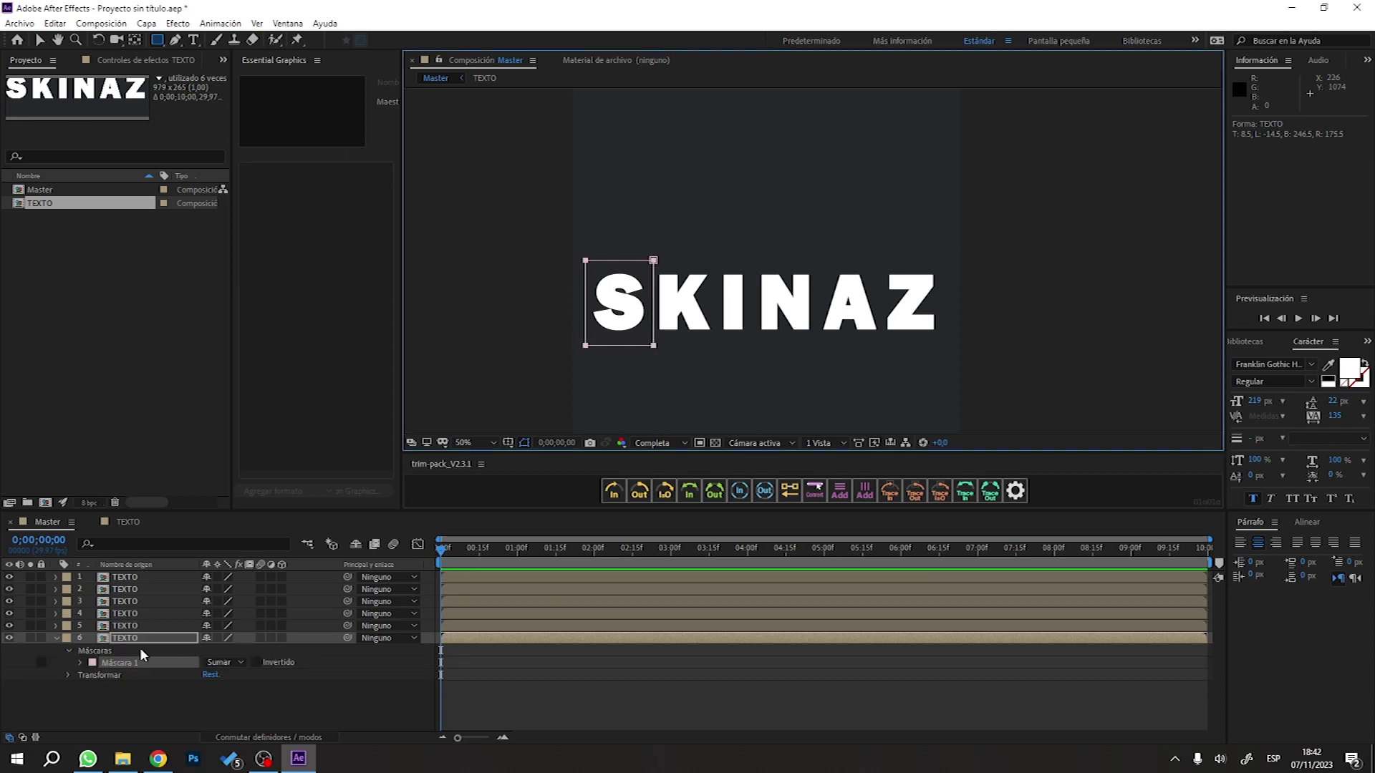
left_click(134, 627)
left_click_drag(652, 263, 716, 342)
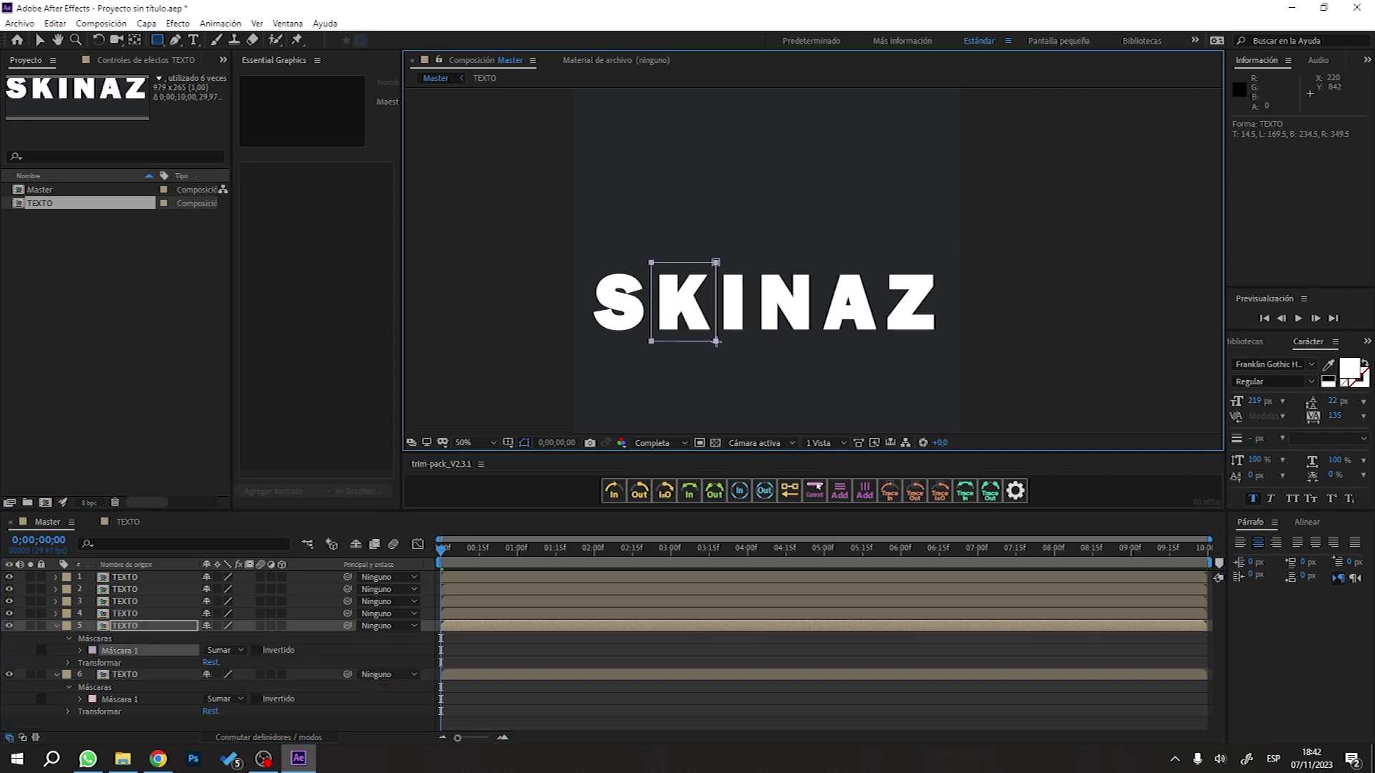
left_click(114, 616)
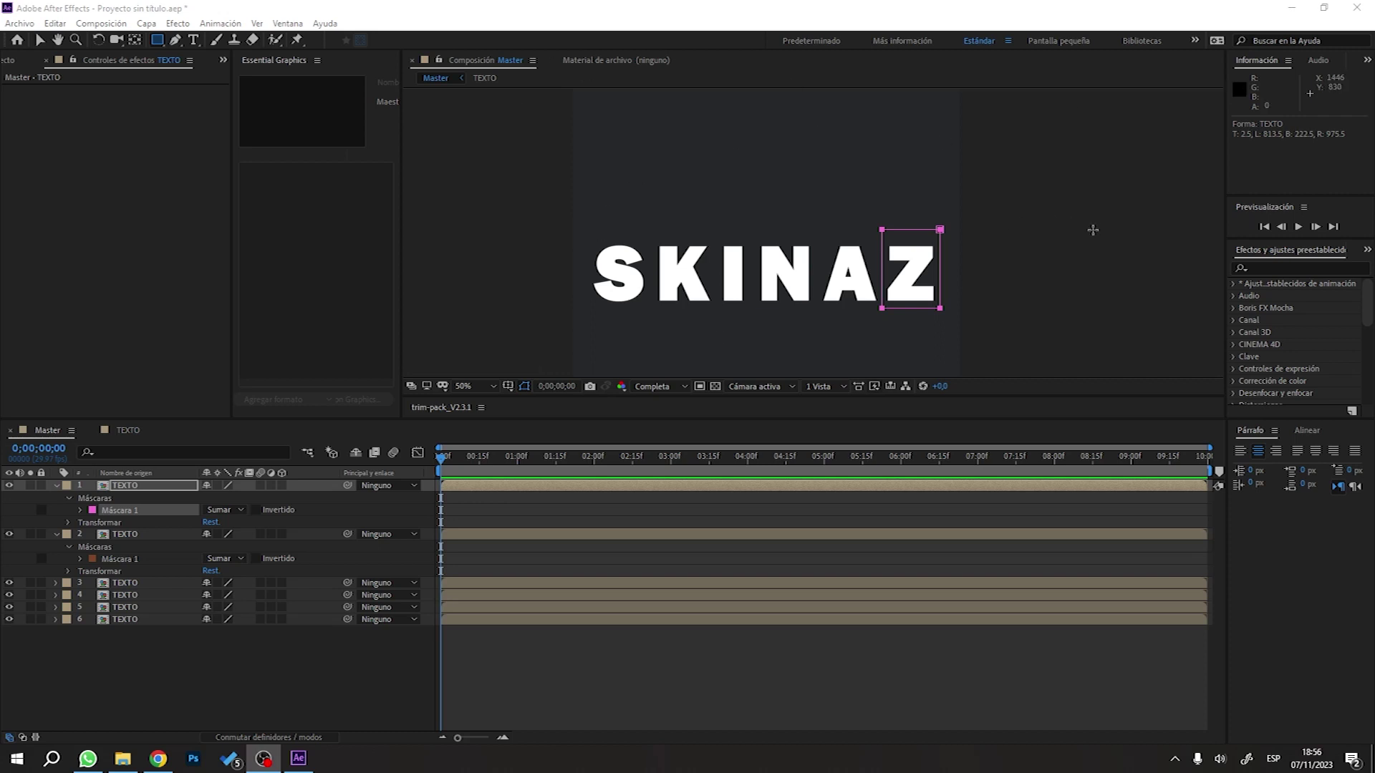
Search effects for 'desplaza' and drag Desplazamiento onto the Z layer.
left_click(1276, 268)
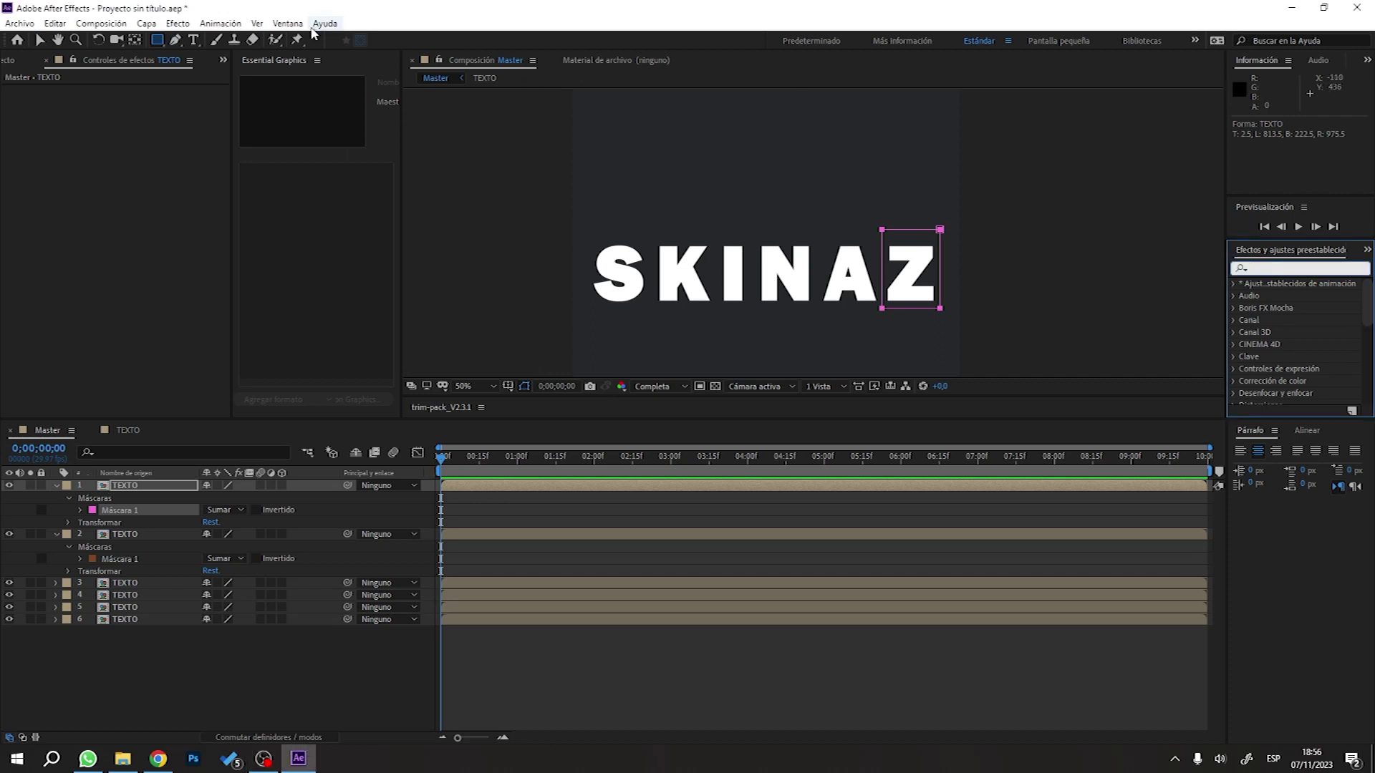
left_click(287, 23)
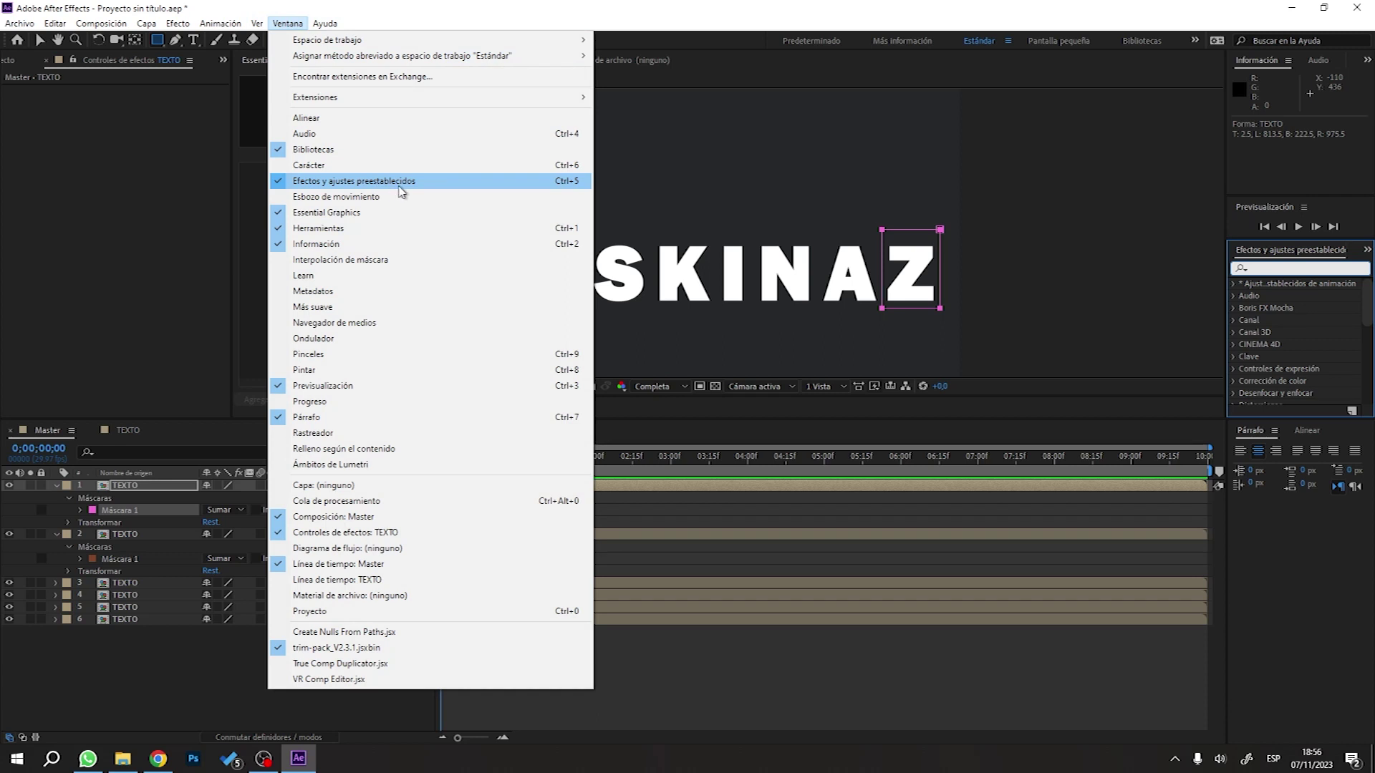
left_click(1278, 268)
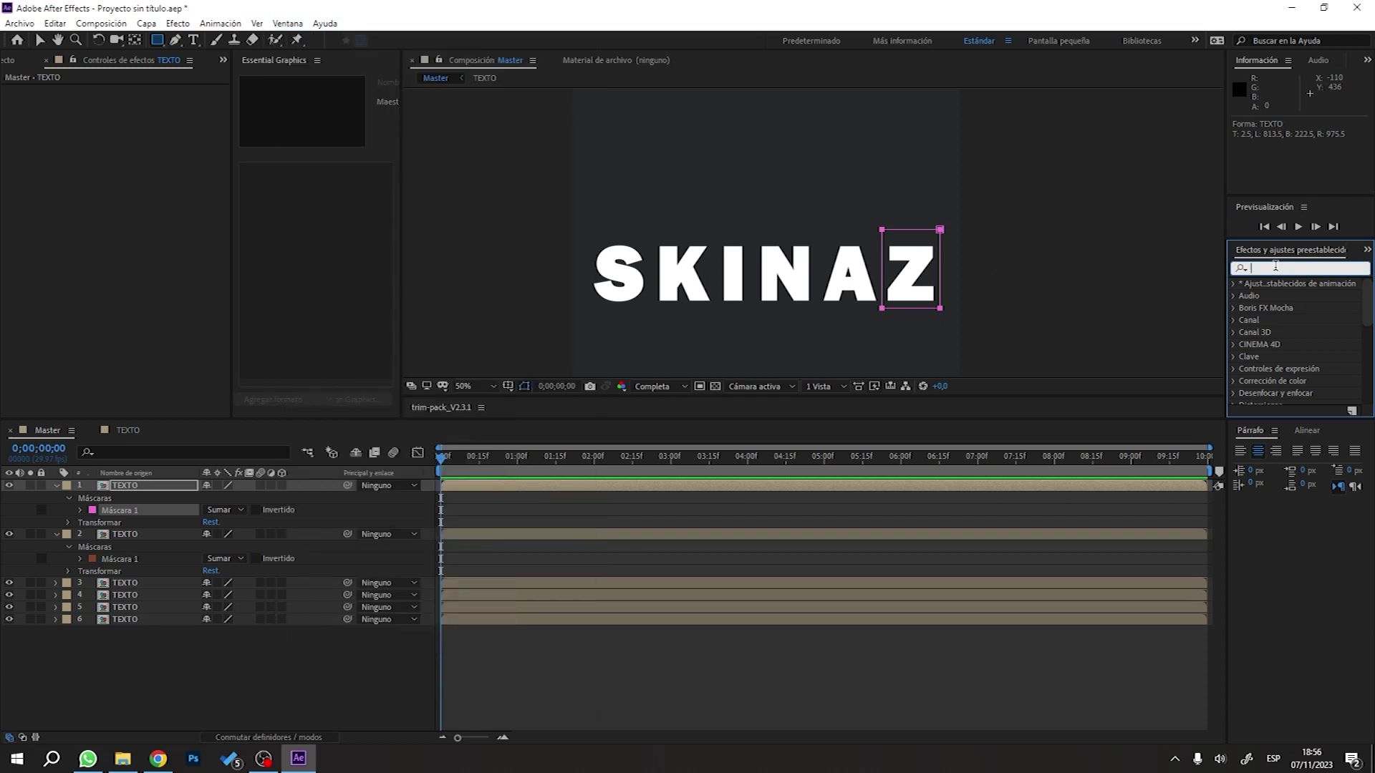
type("desplaza")
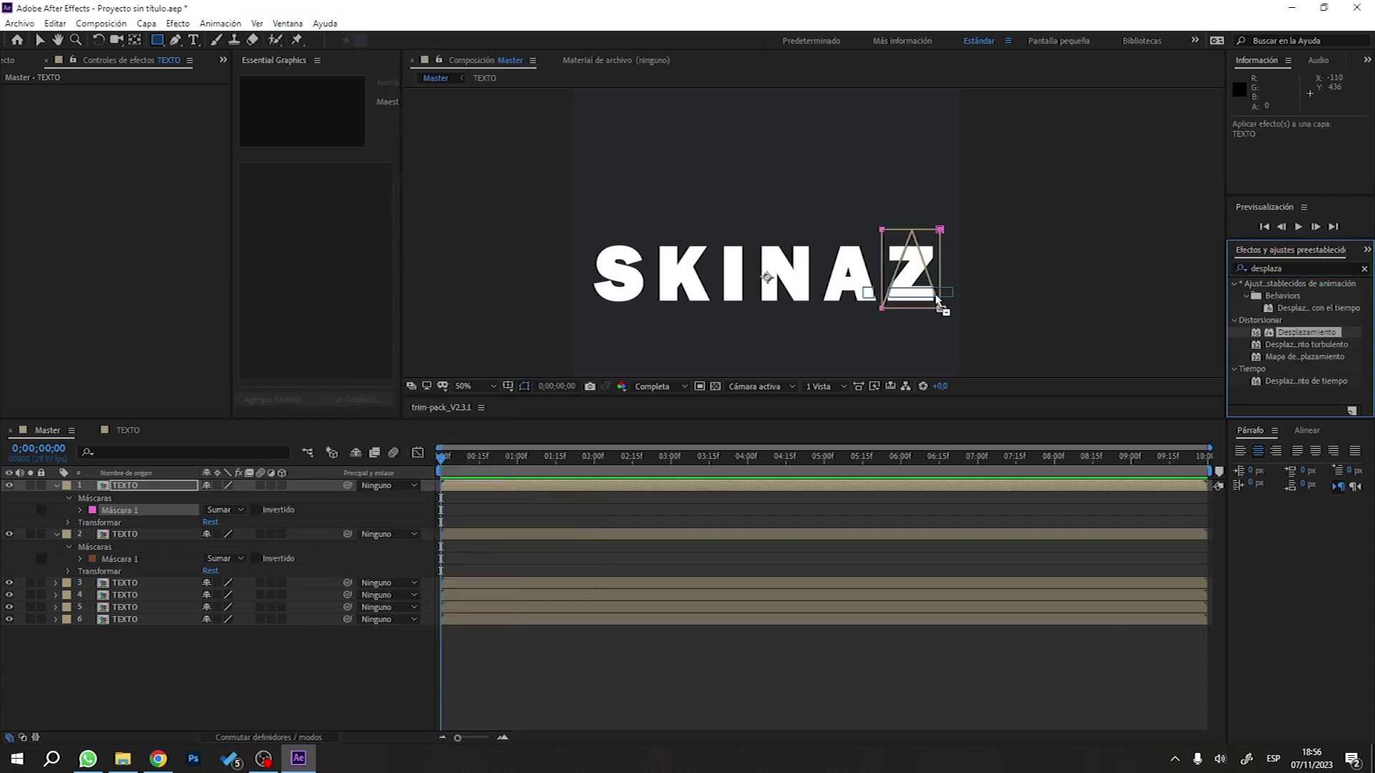
left_click_drag(1307, 332, 787, 272)
Keyframe the S layer's Cambiar centro a at the start and at 1;13.
mouse_move(1307, 332)
left_mouse_down()
mouse_move(740, 301)
mouse_move(730, 272)
mouse_move(630, 272)
left_mouse_up()
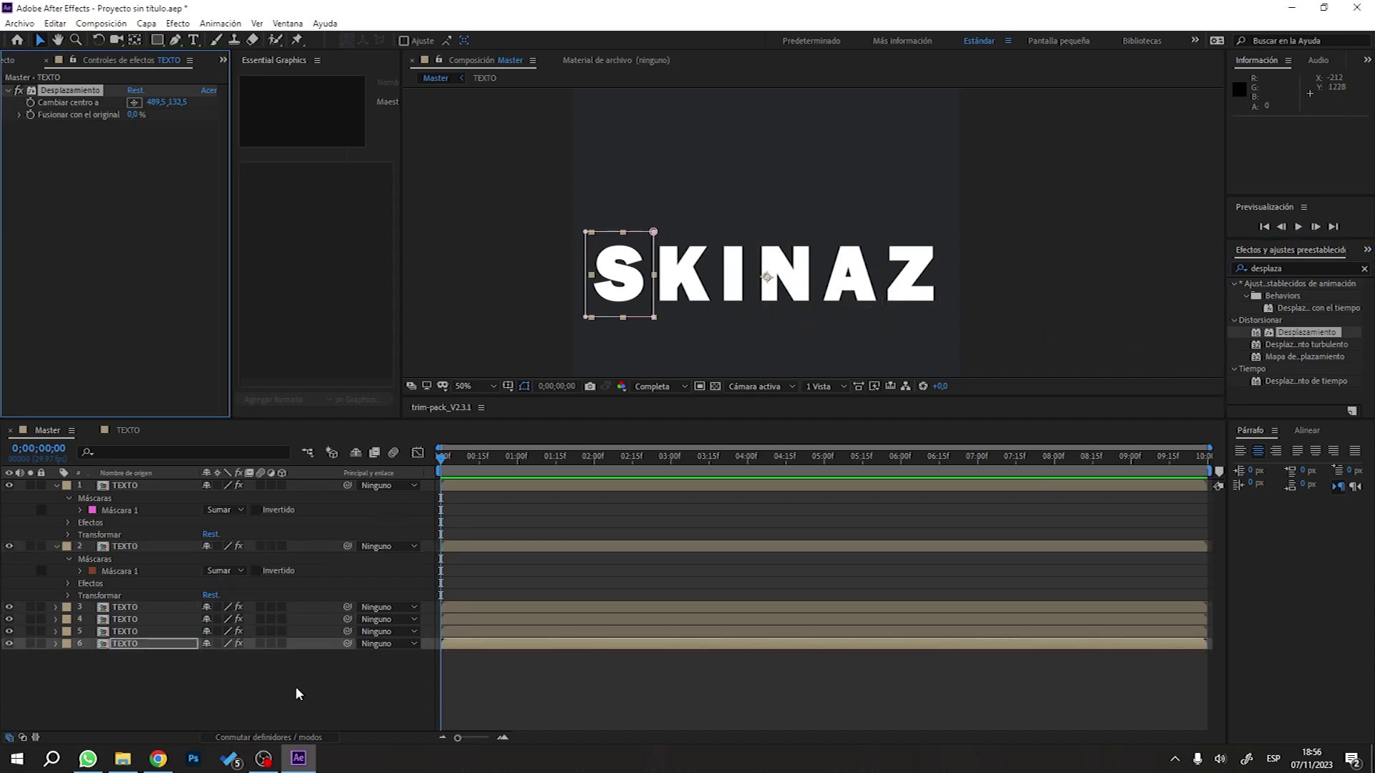
left_click(115, 655)
left_click(122, 644)
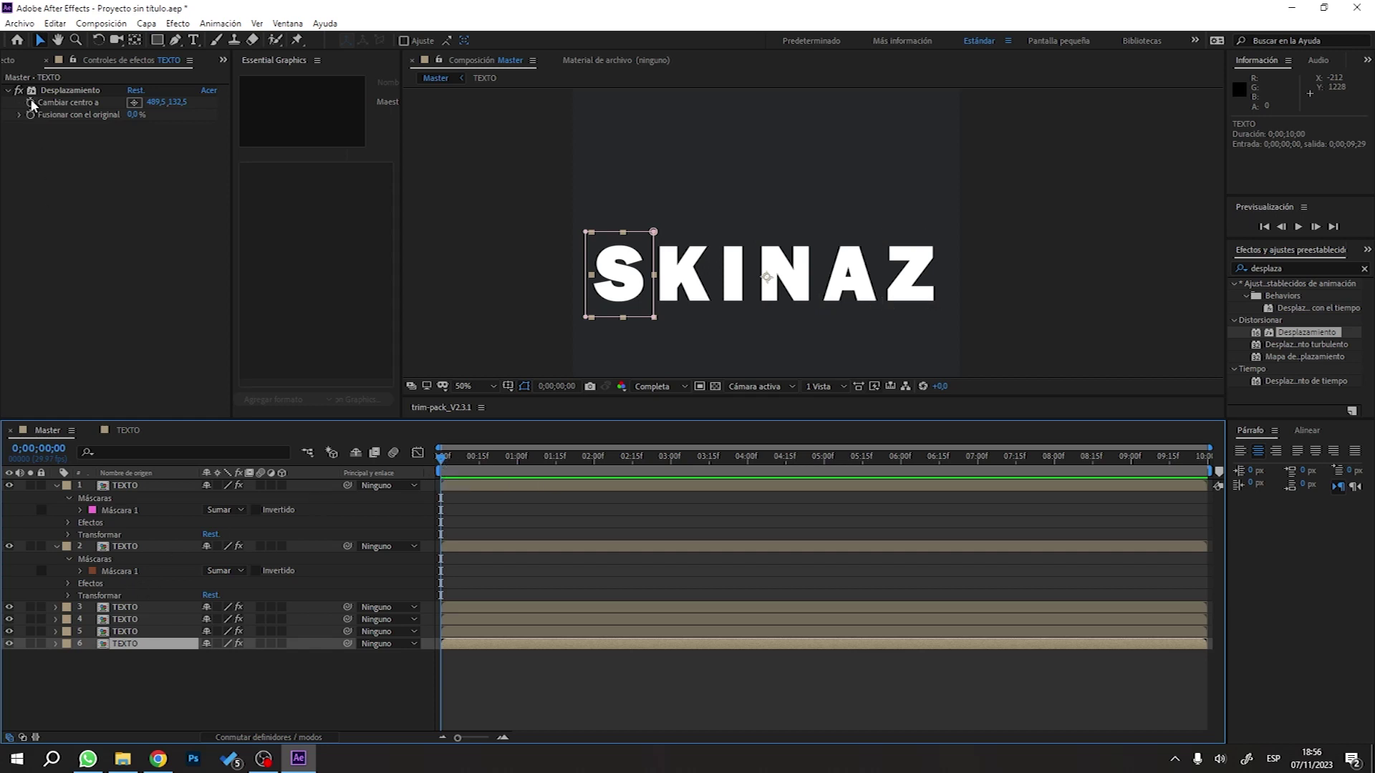
left_click(70, 90)
left_click_drag(442, 469, 545, 467)
key("u")
left_click(20, 570)
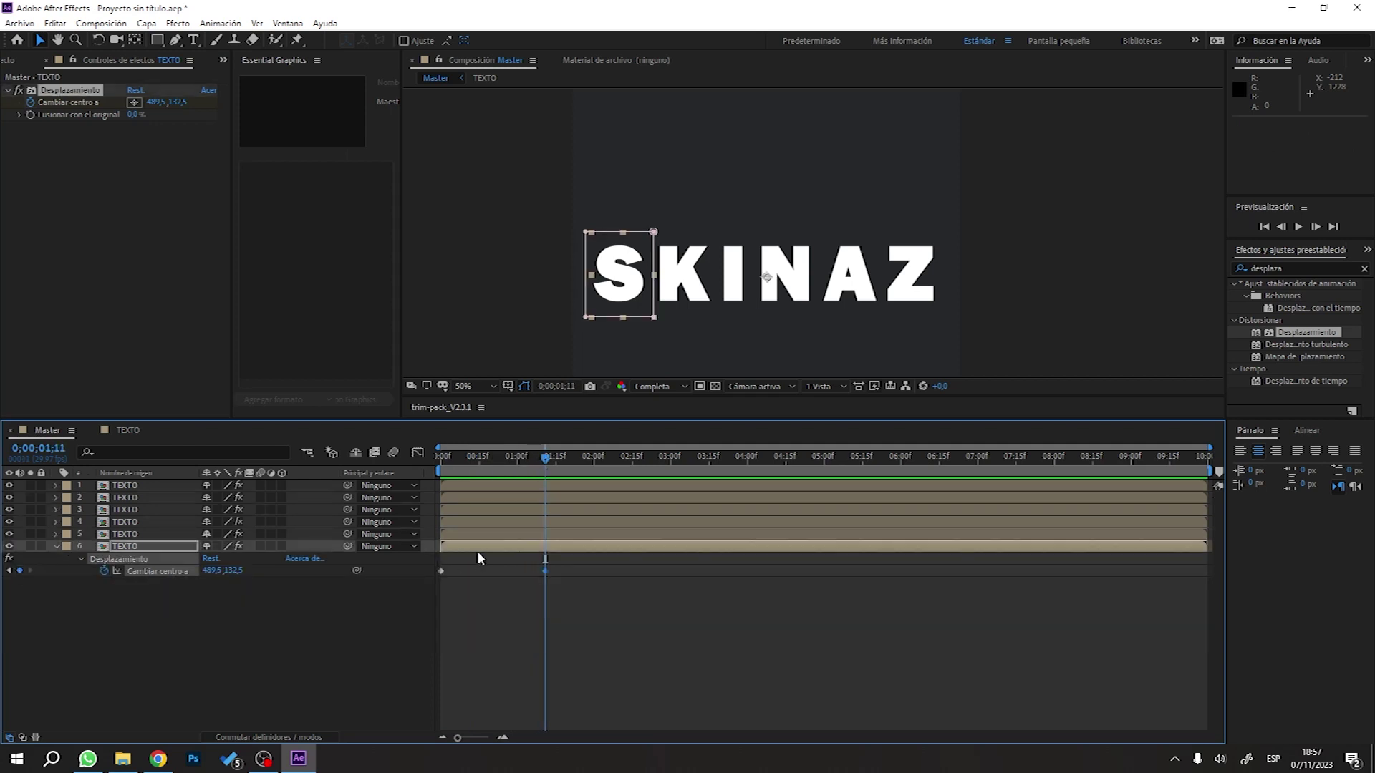
left_click_drag(451, 458, 423, 451)
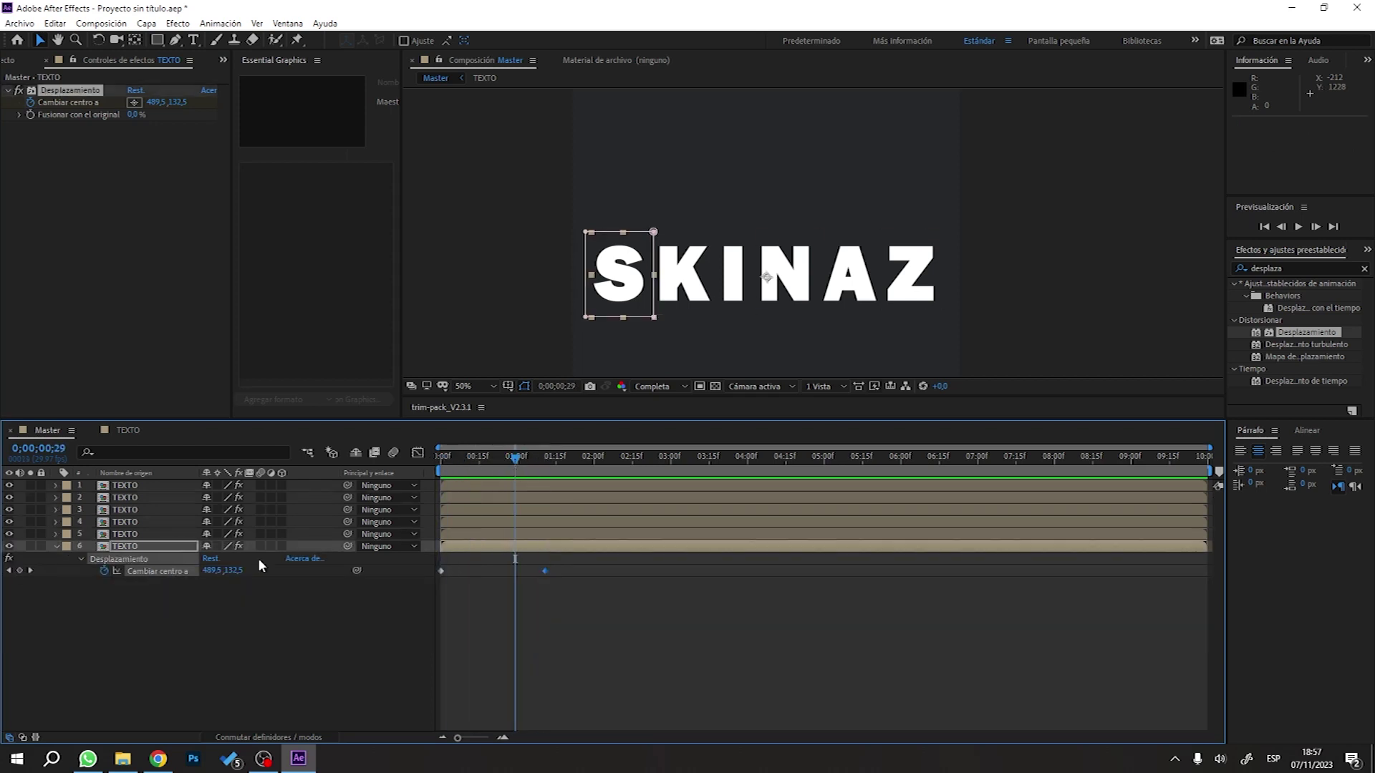
left_click_drag(545, 571, 550, 571)
Paste the S layer's keyframed Desplazamiento onto TEXTO layers 1–5.
left_click(52, 93)
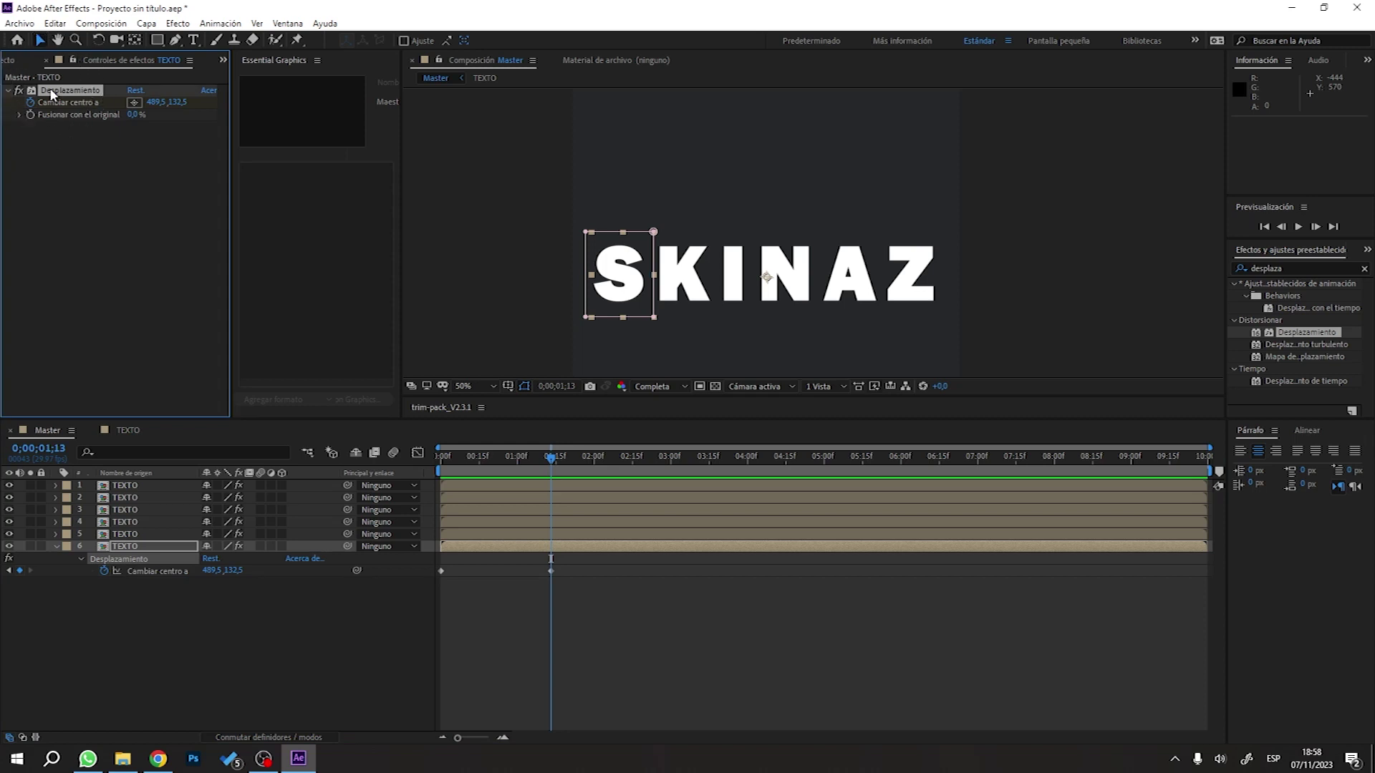
left_click(108, 482)
left_click(107, 533, "shift")
left_click(444, 454)
key("ctrl+v")
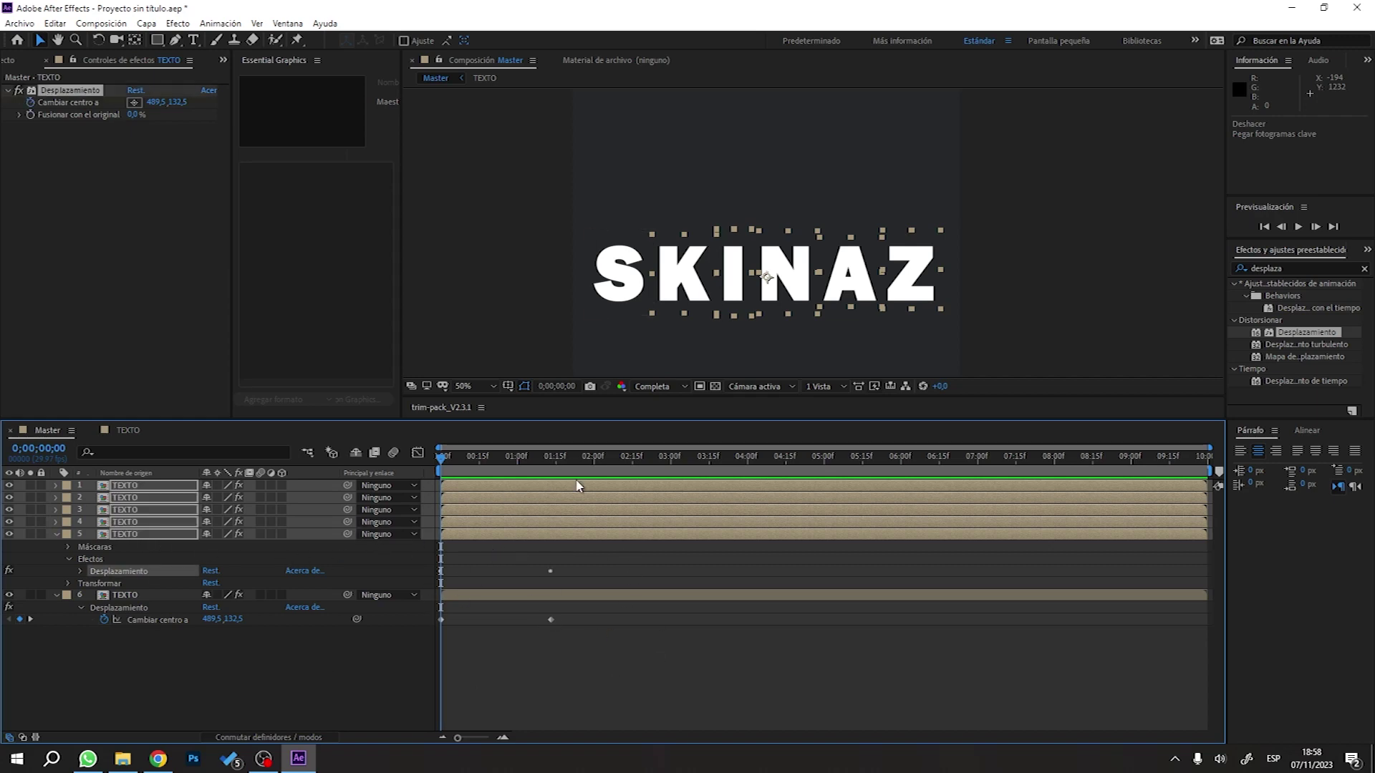
Set the S layer's 1;13 Cambiar centro a value to 489,5, -133,5.
left_click(357, 646)
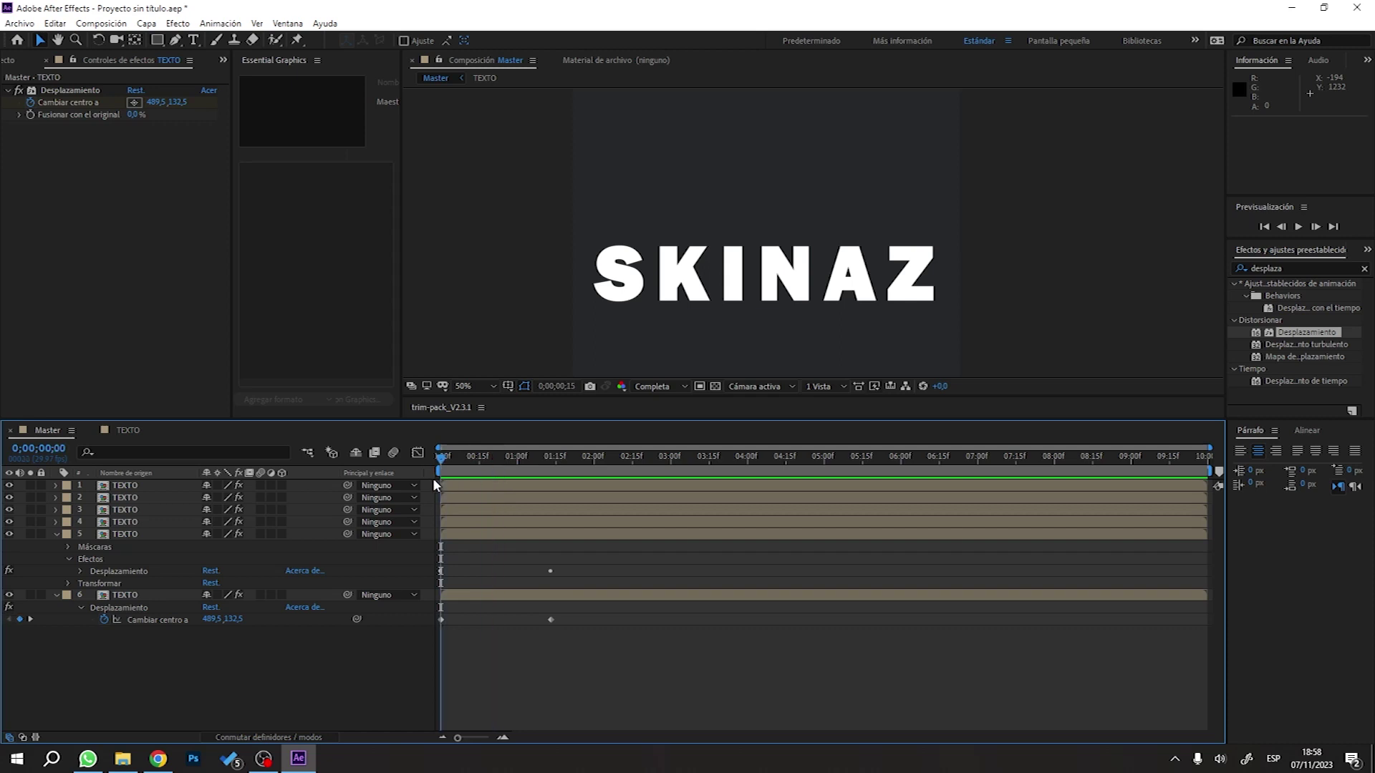
left_click(612, 288)
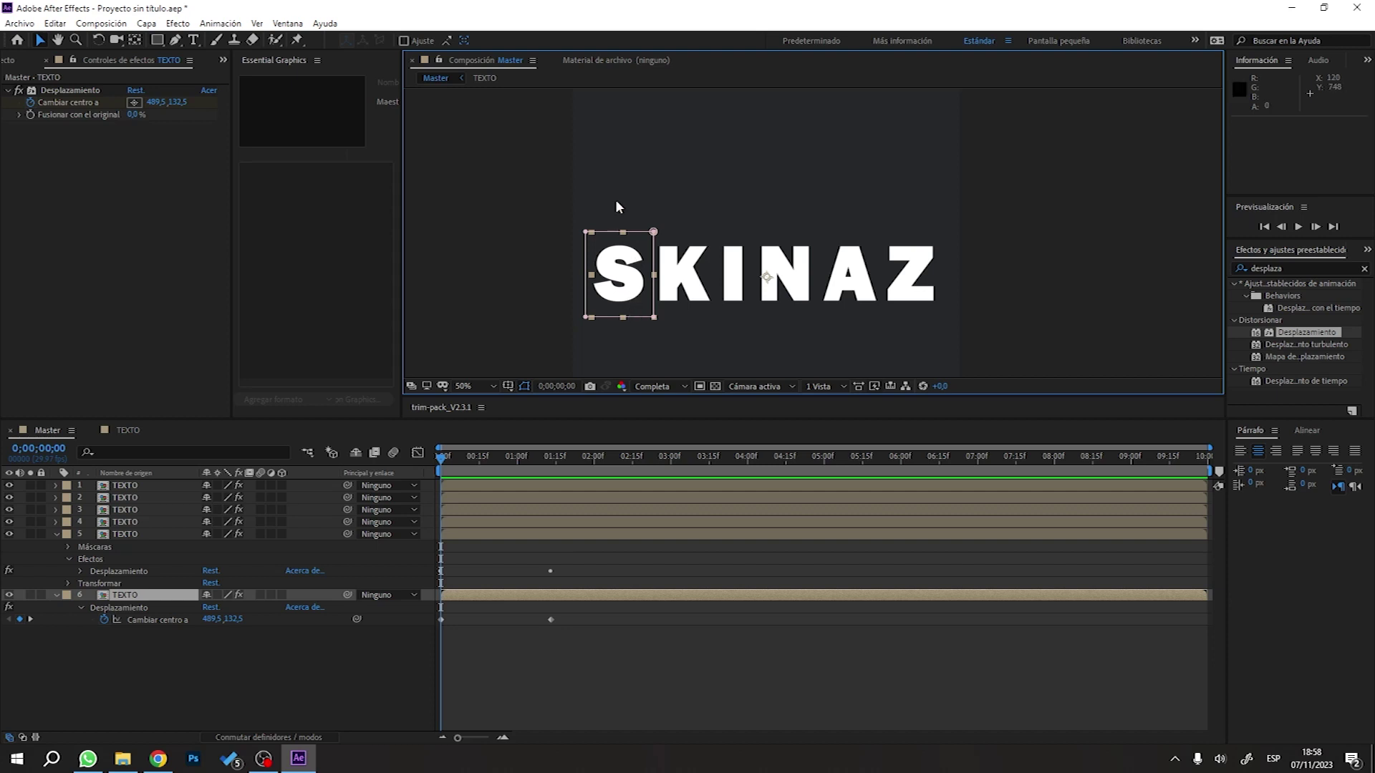
left_click_drag(441, 457, 551, 466)
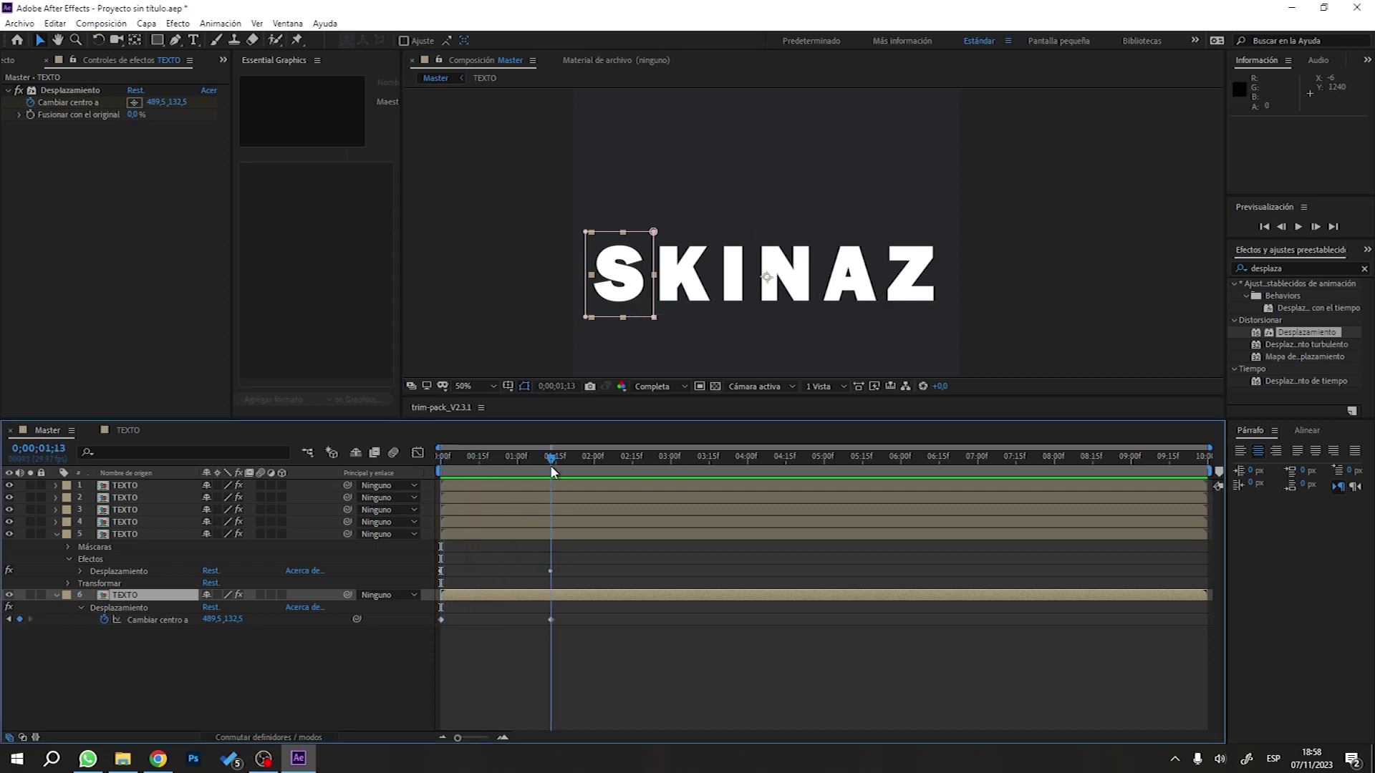
left_click_drag(239, 626, 22, 643)
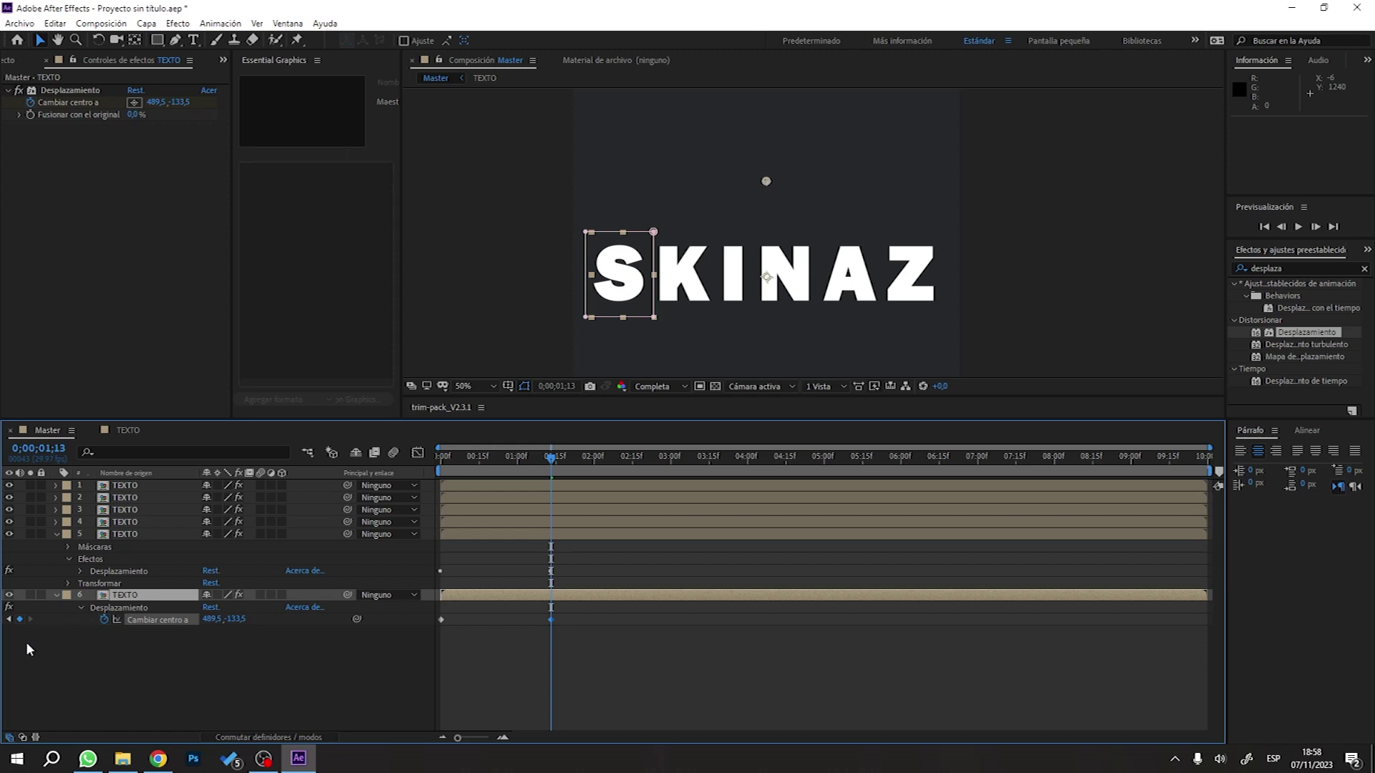
left_click_drag(430, 512, 230, 547)
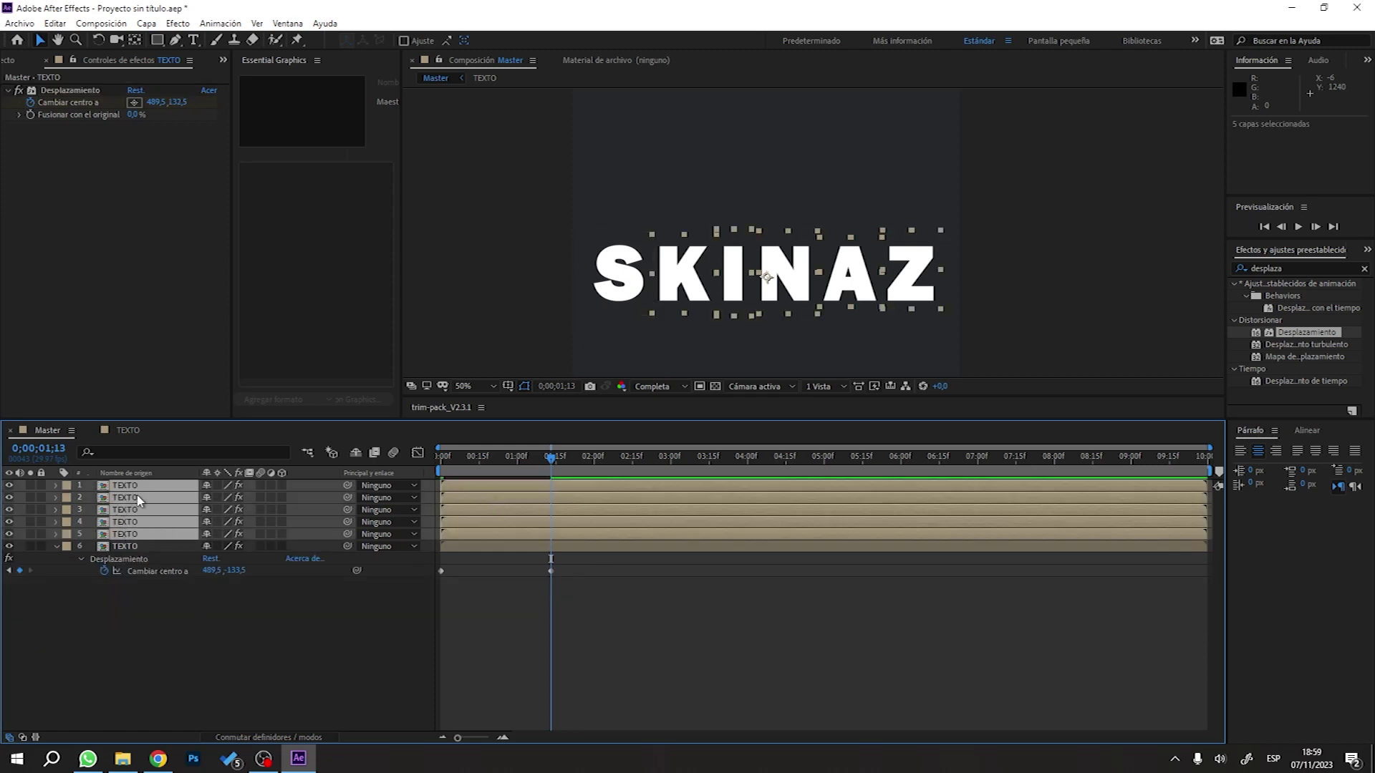
Show keyframes on layers 1–5 and raise layer 5's 1;13 offset to 318,5.
key("u")
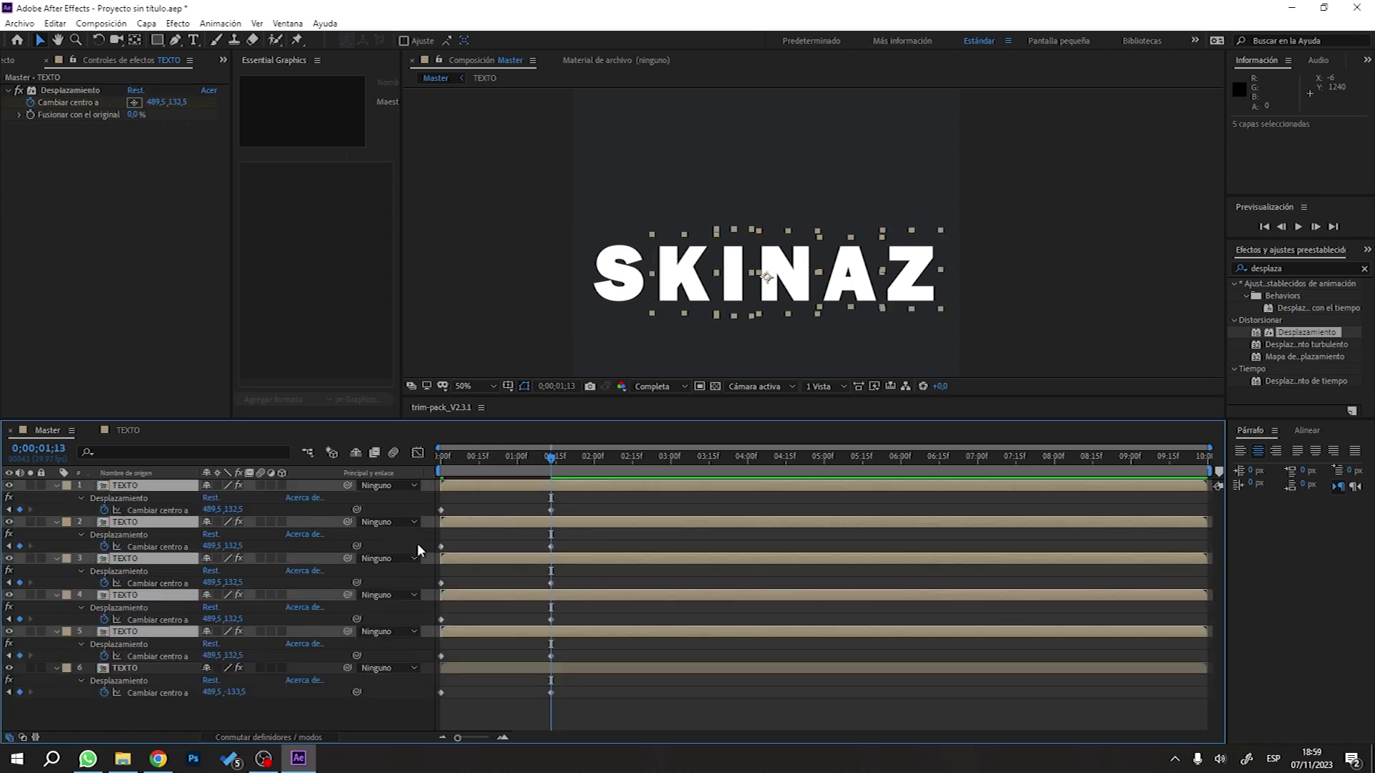
left_click_drag(439, 469, 550, 463)
left_click(552, 656)
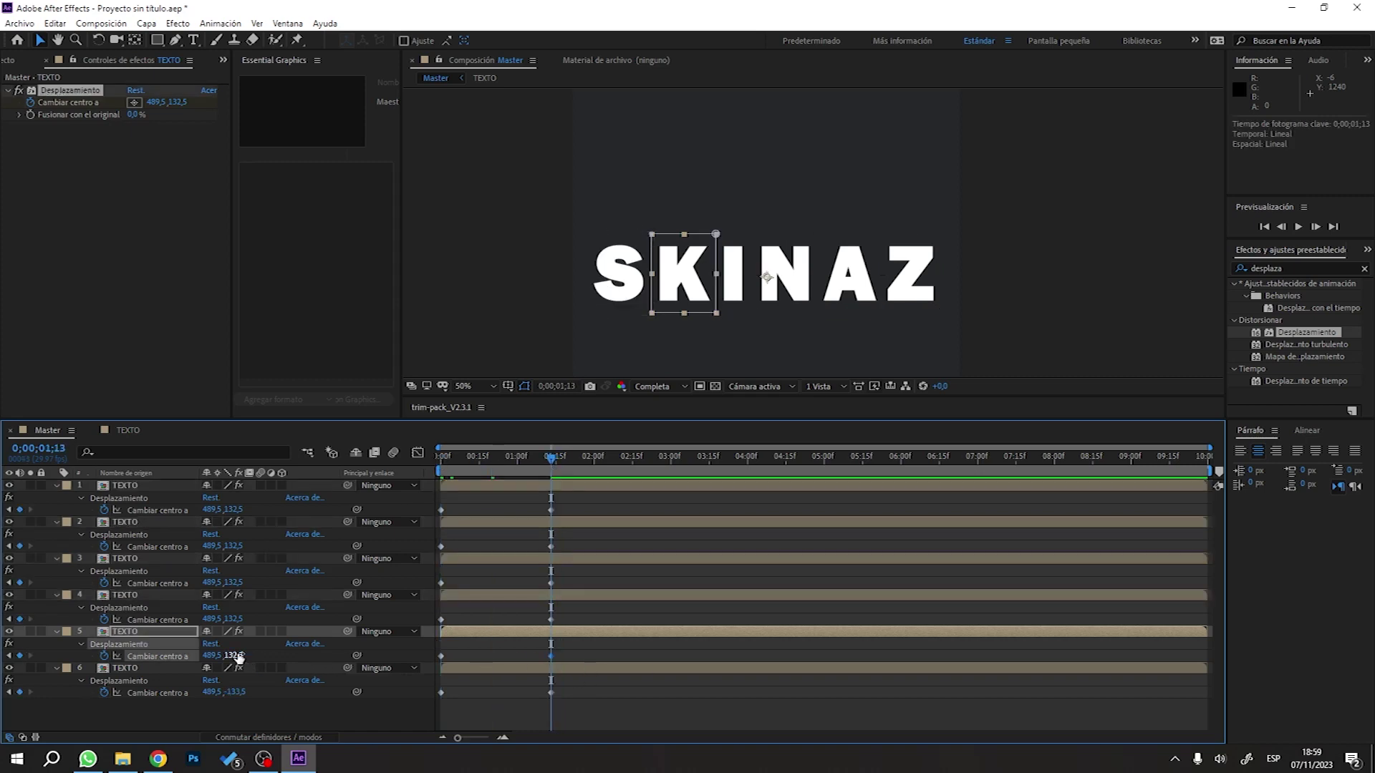
left_click_drag(233, 654, 432, 649)
left_click(551, 620)
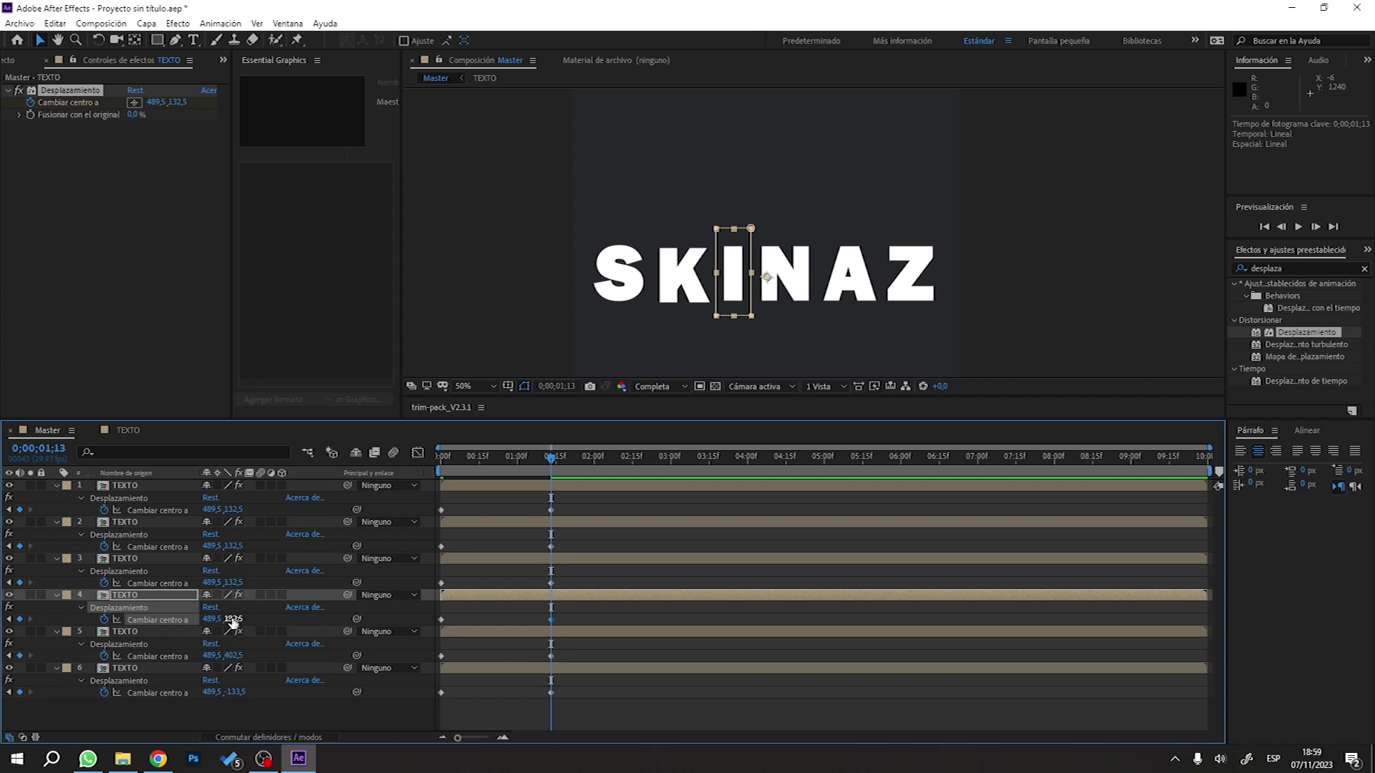
Preview the sliding-letter animation from the start.
key("space")
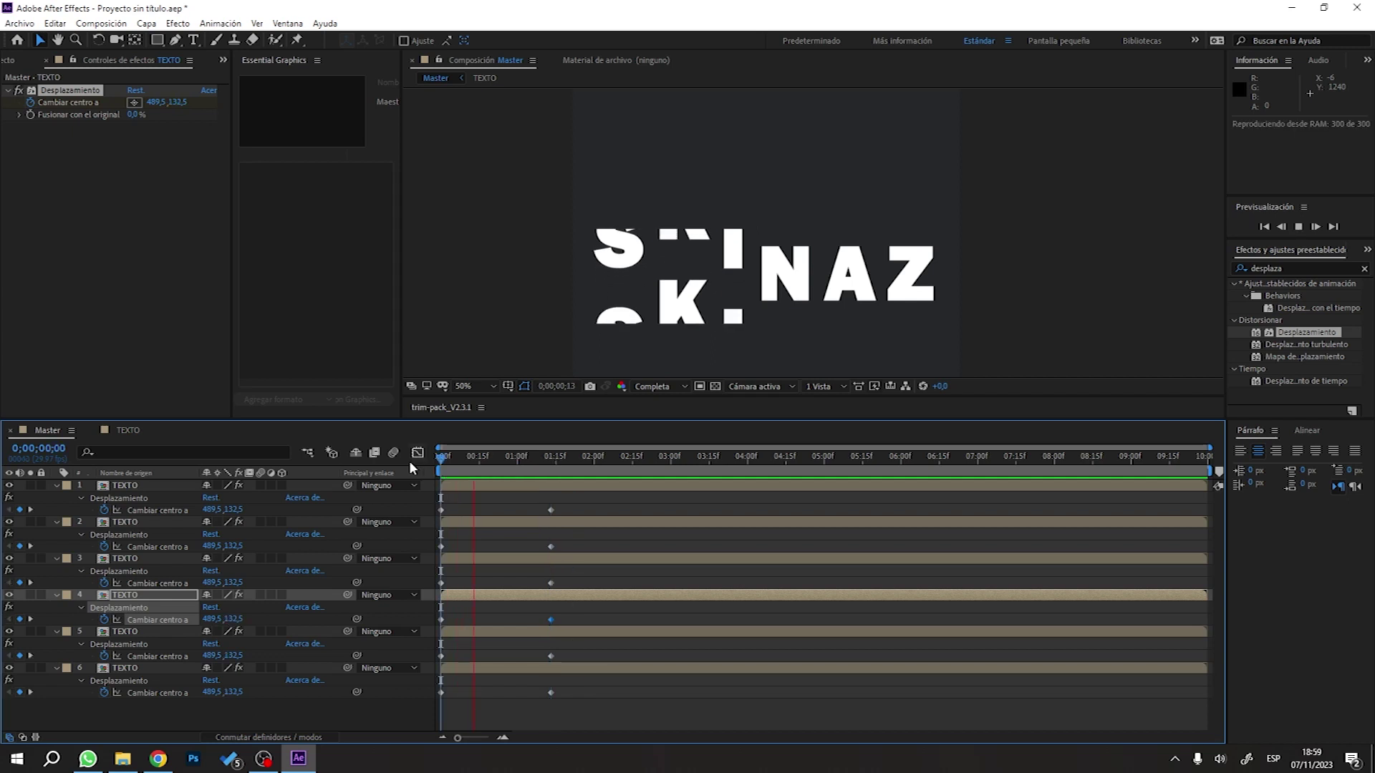
left_click(444, 457)
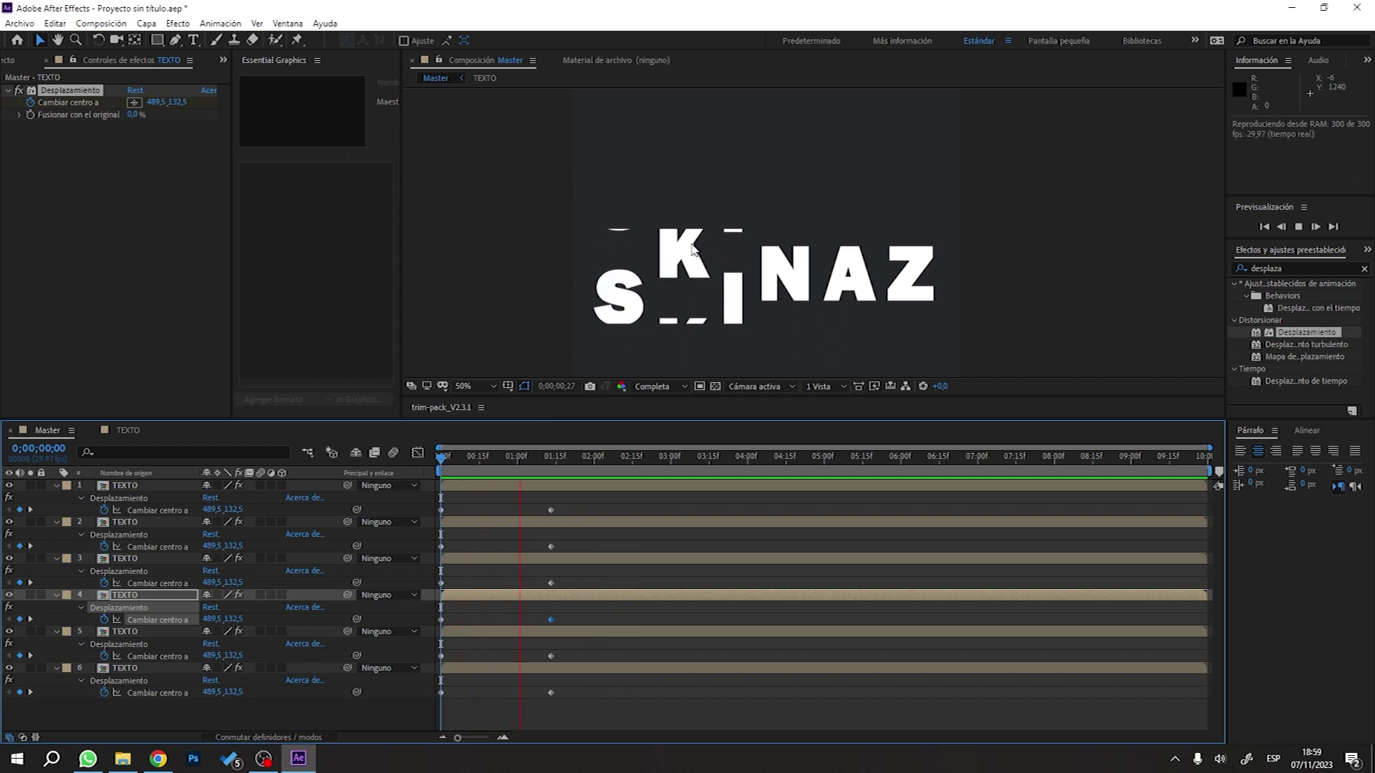
left_click(564, 459)
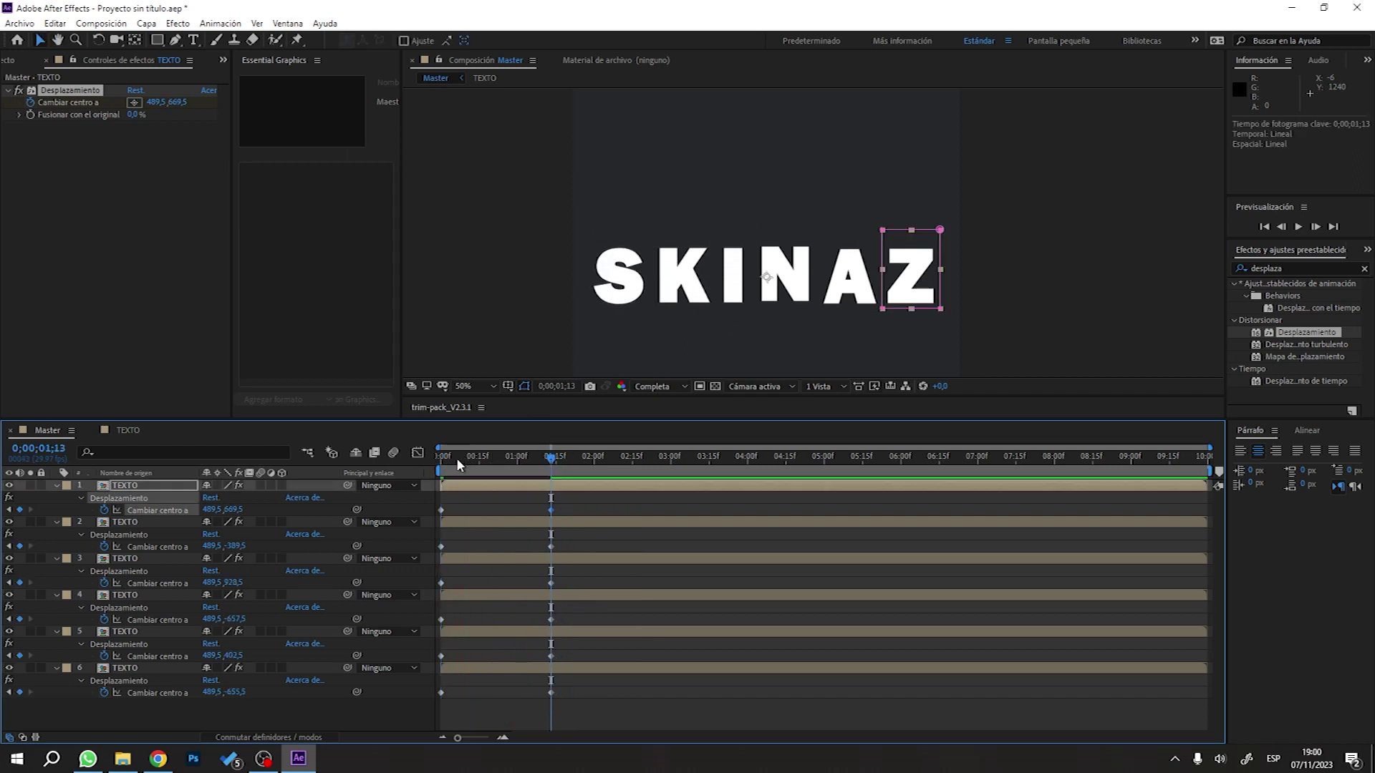
key("Home")
key("space")
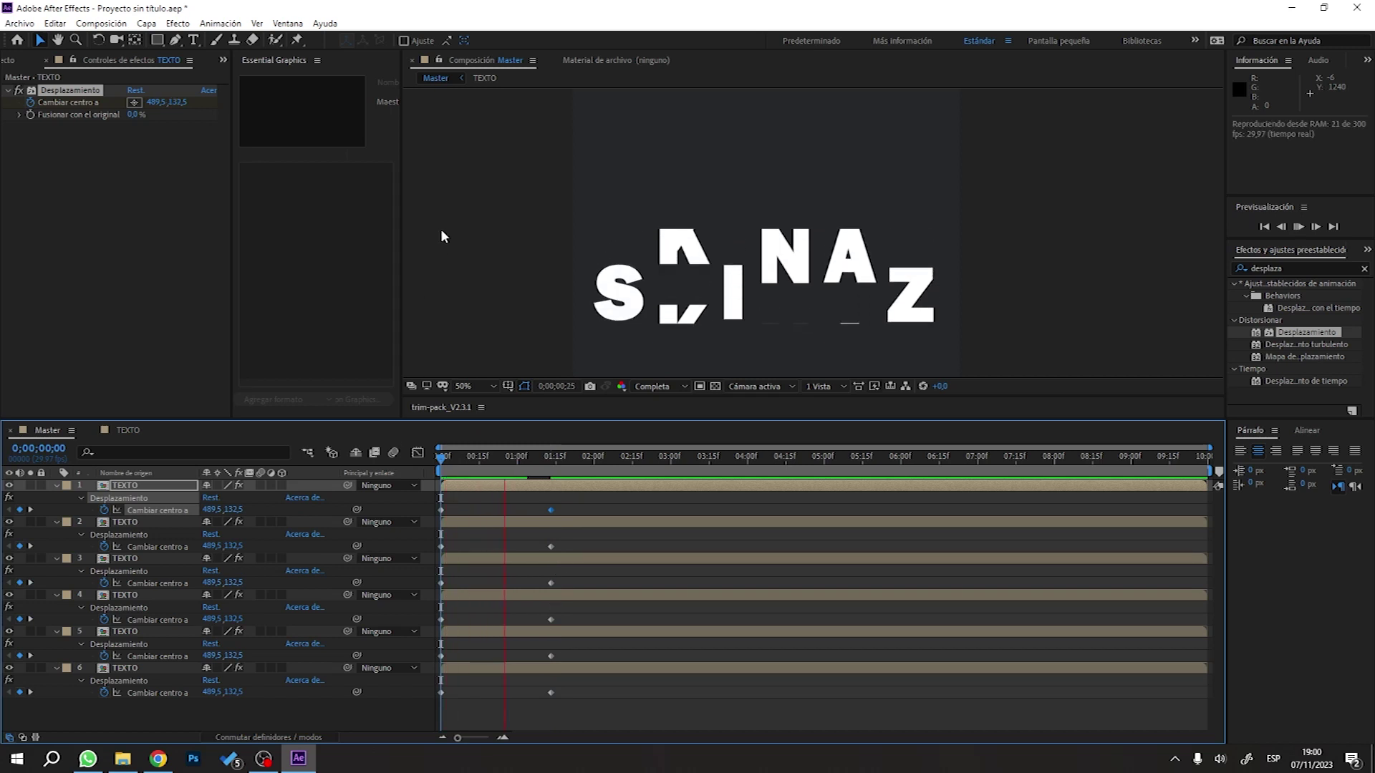
left_click(508, 457)
Select every Cambiar centro a keyframe across all six letter layers.
key("k")
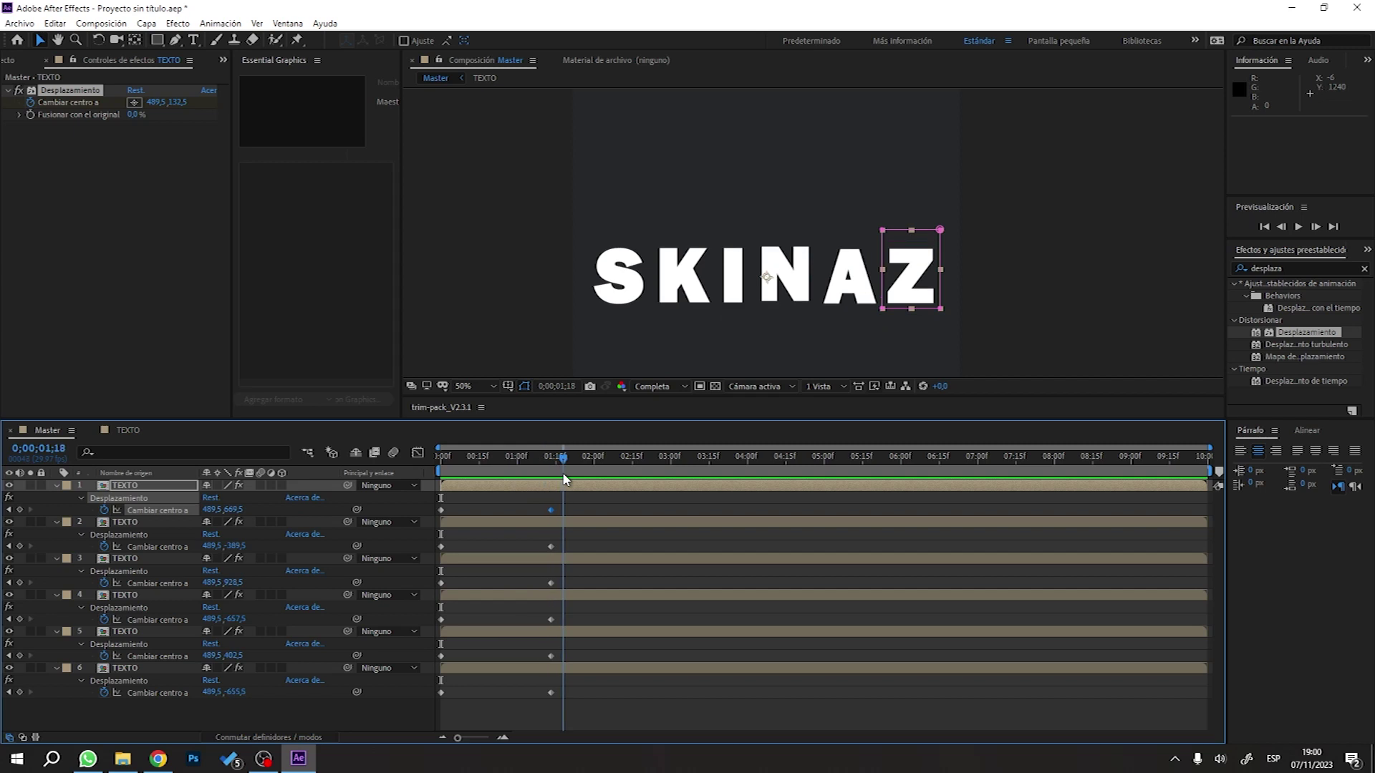
key("Home")
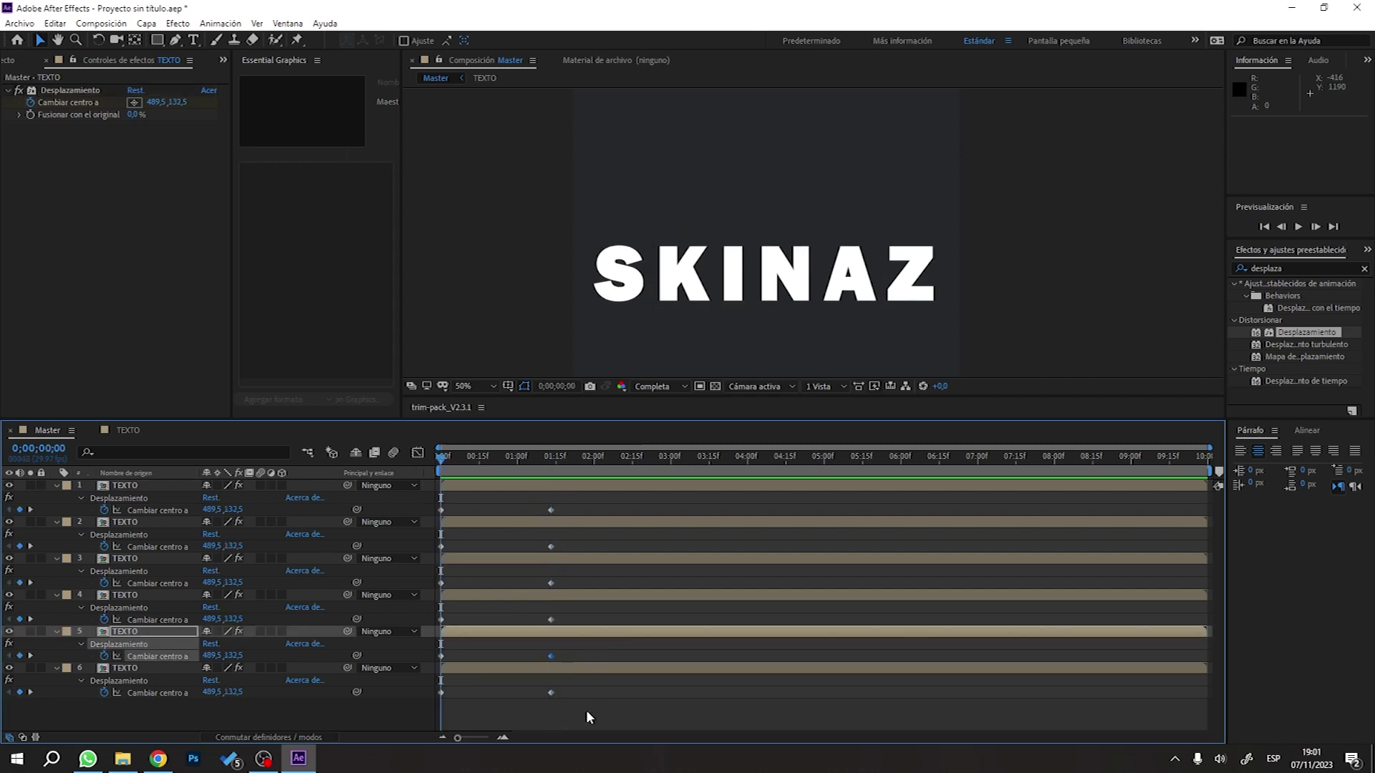
left_click_drag(590, 711, 435, 496)
Apply Easy Ease to all the selected offset keyframes.
right_click(551, 510)
mouse_move(625, 689)
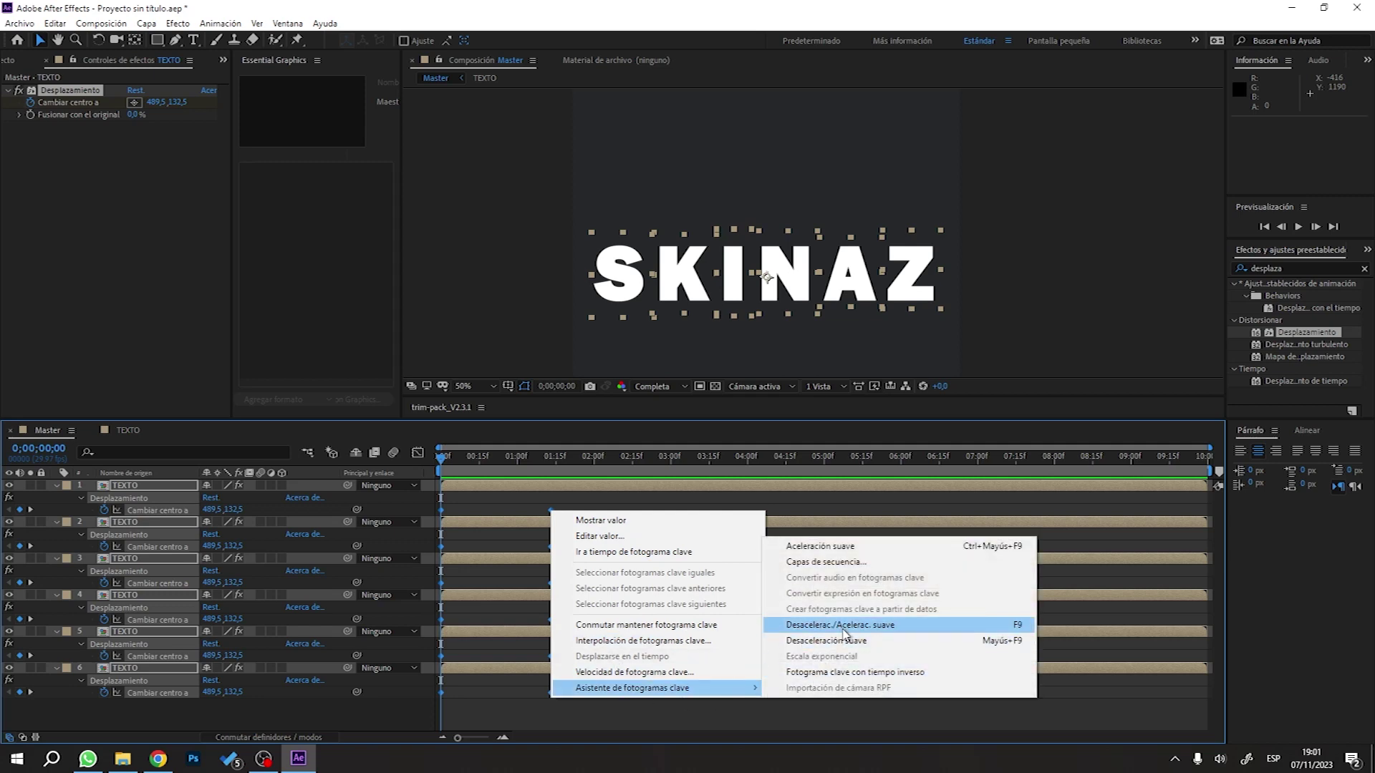
left_click(850, 627)
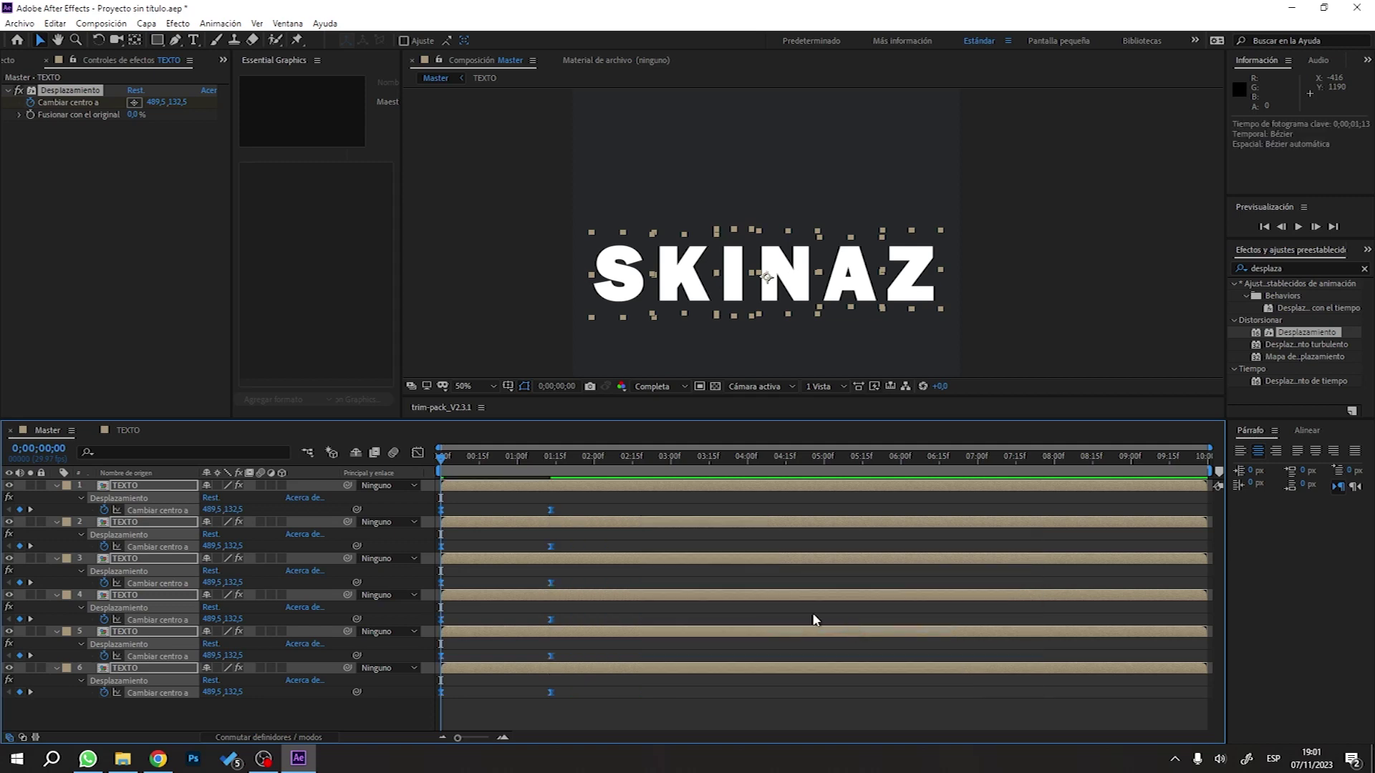
In the speed graph, extend the keyframes' ease influence to 100% and preview the sharpened slide.
left_click(418, 454)
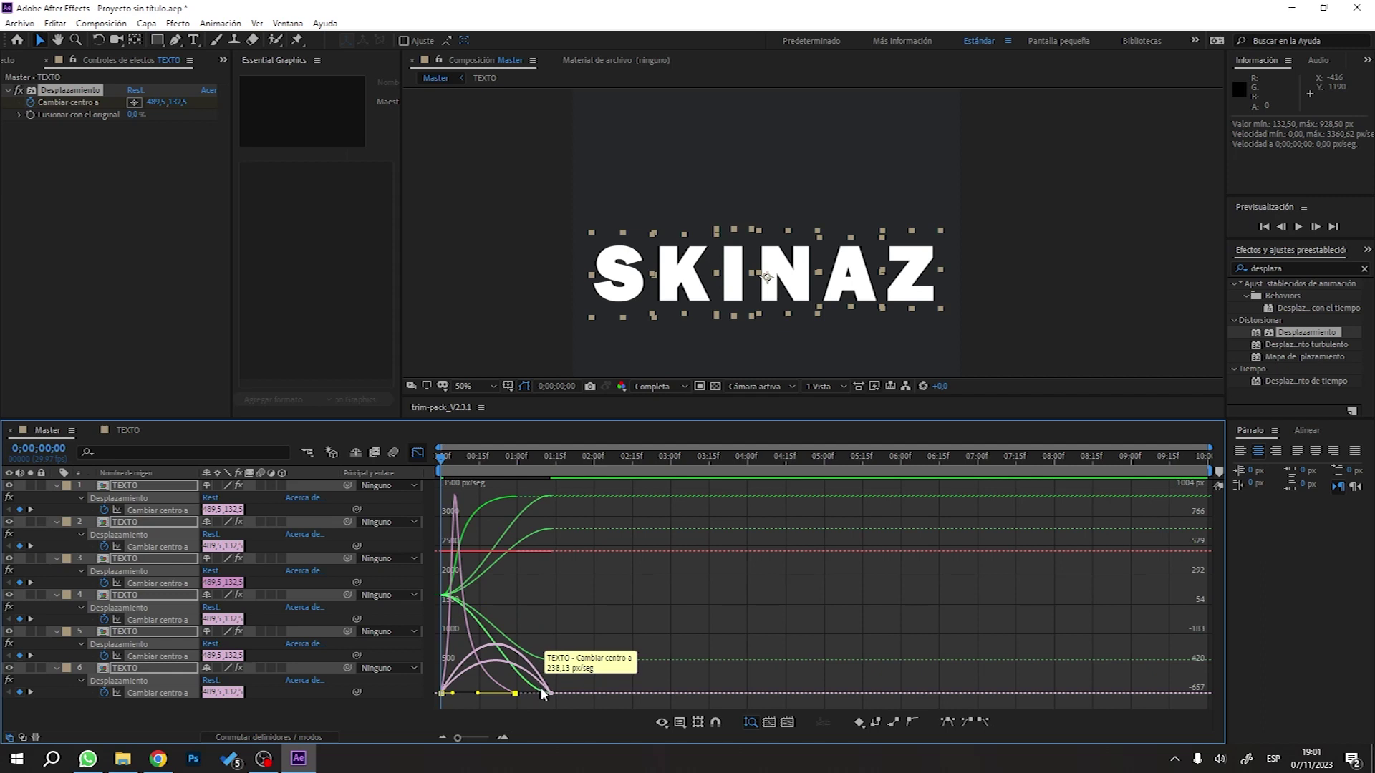
left_click_drag(515, 693, 548, 693)
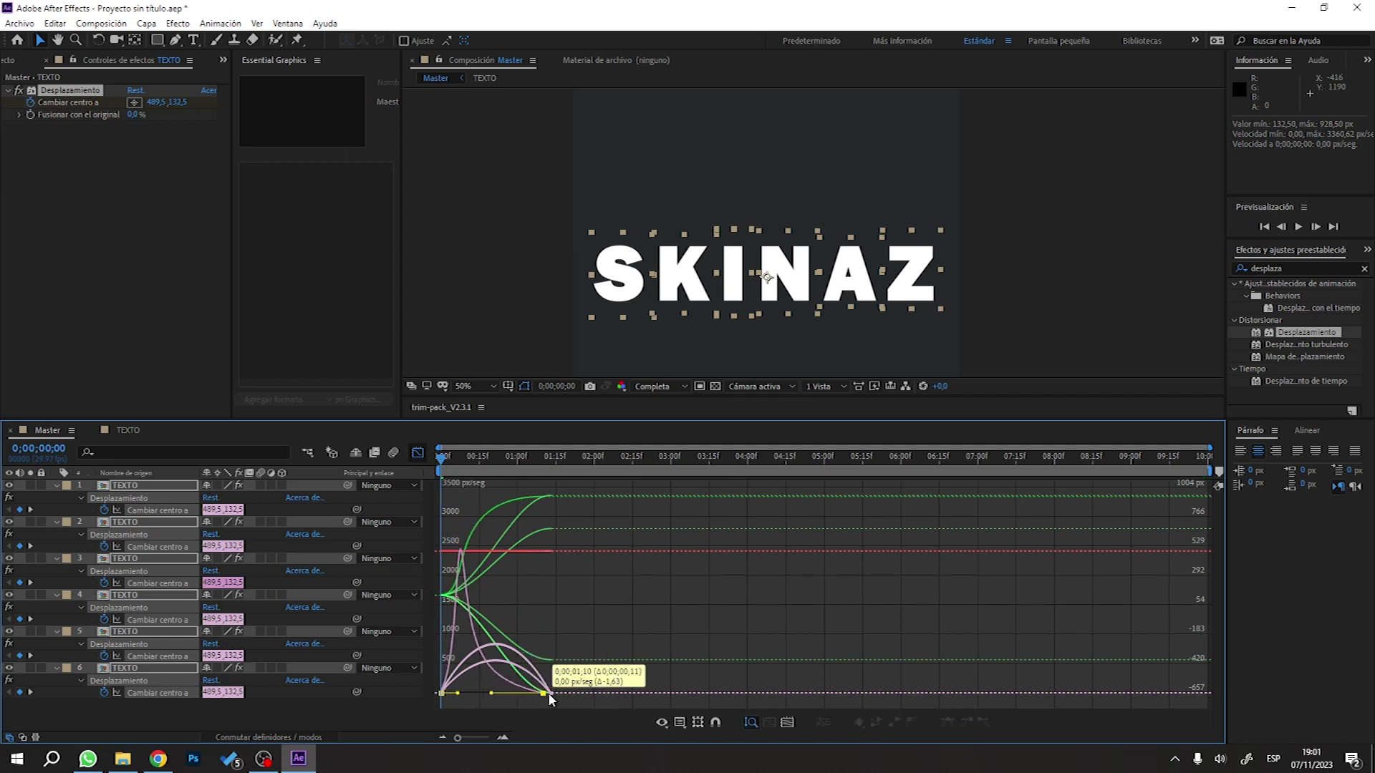
left_click_drag(548, 693, 550, 693)
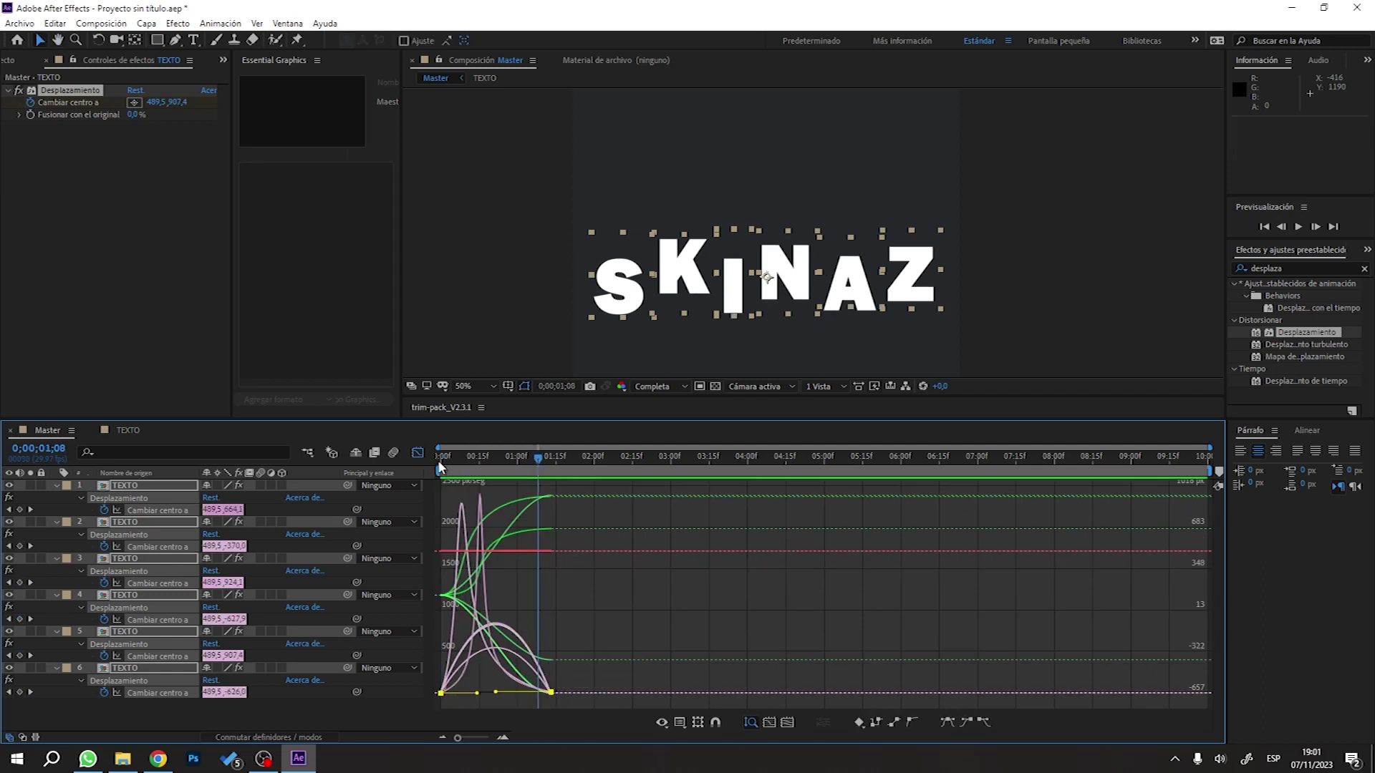
left_click(441, 693)
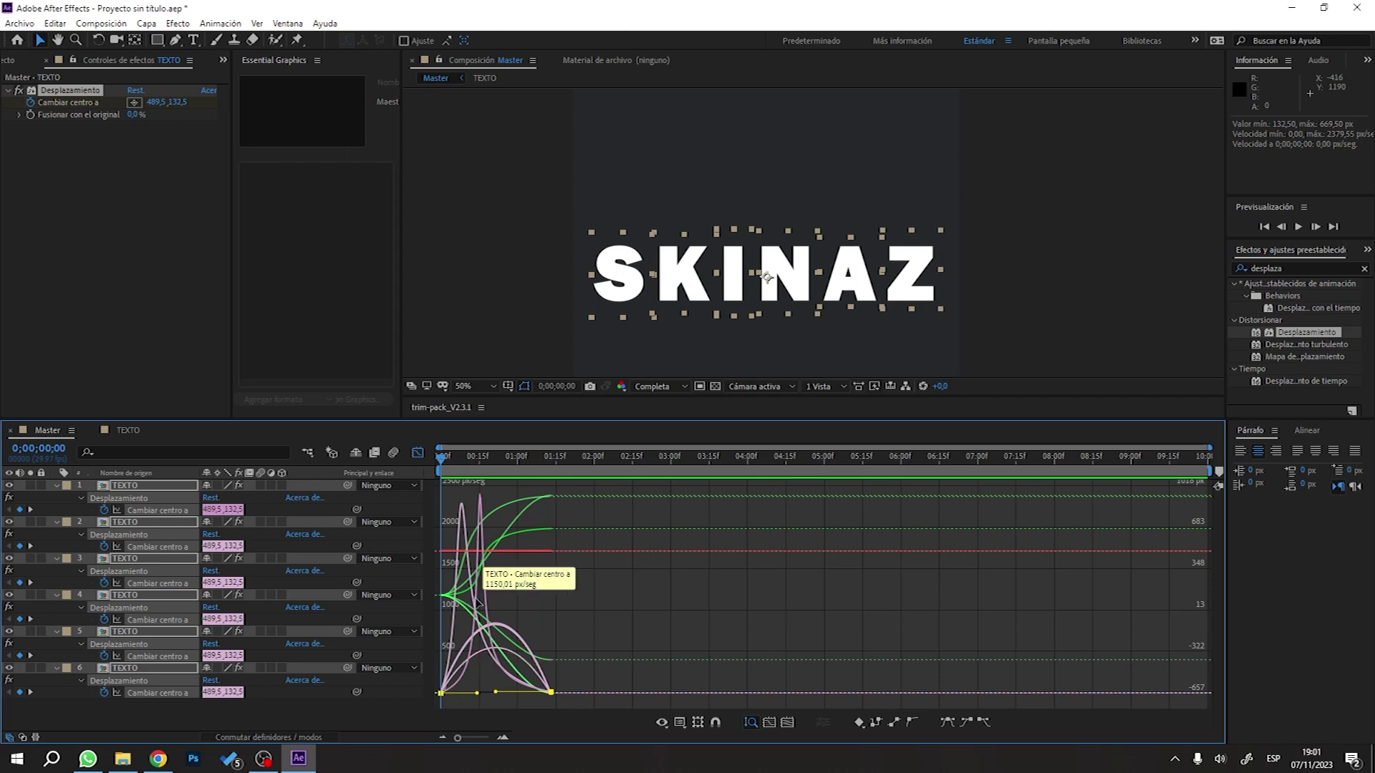
key("ctrl+z")
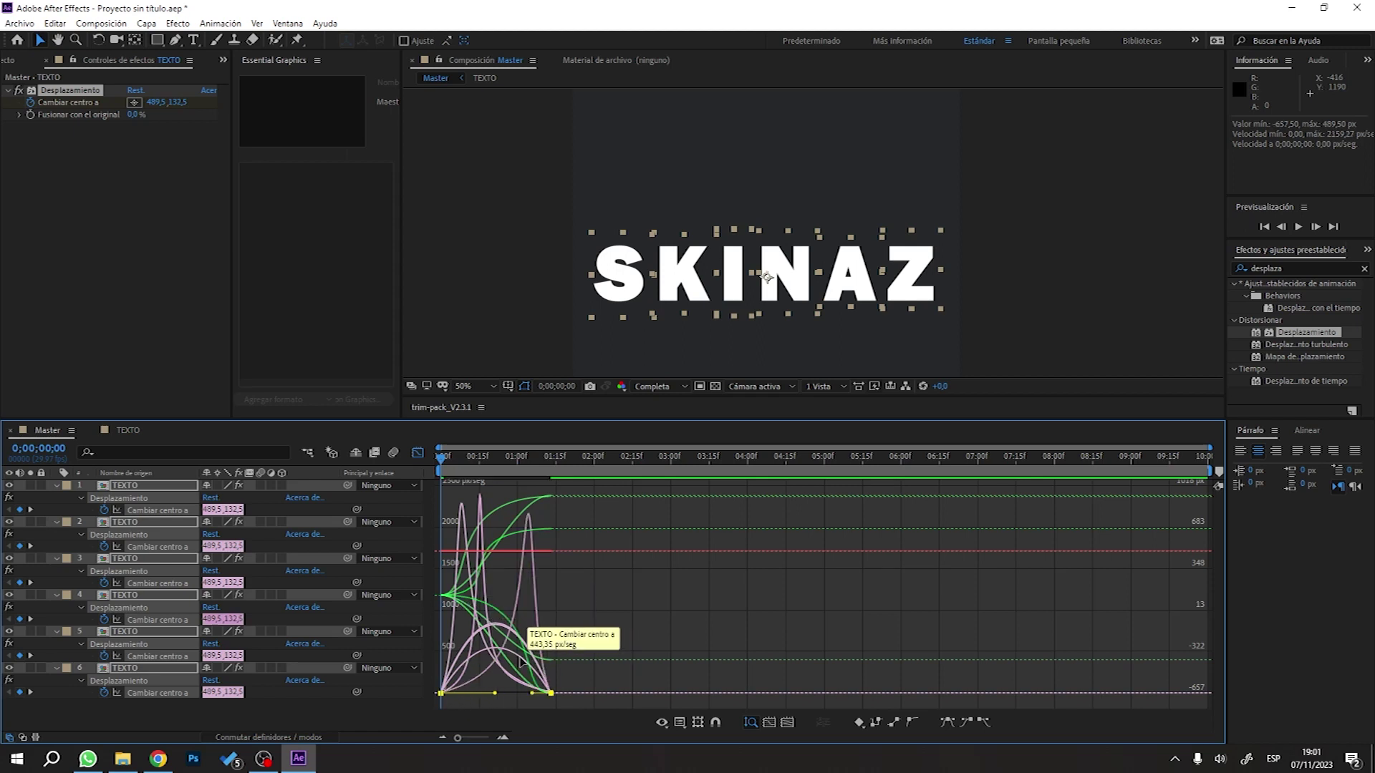
key("ctrl+z")
mouse_move(530, 694)
left_mouse_down()
mouse_move(512, 696)
mouse_move(531, 696)
mouse_move(521, 685)
left_mouse_up()
key("space")
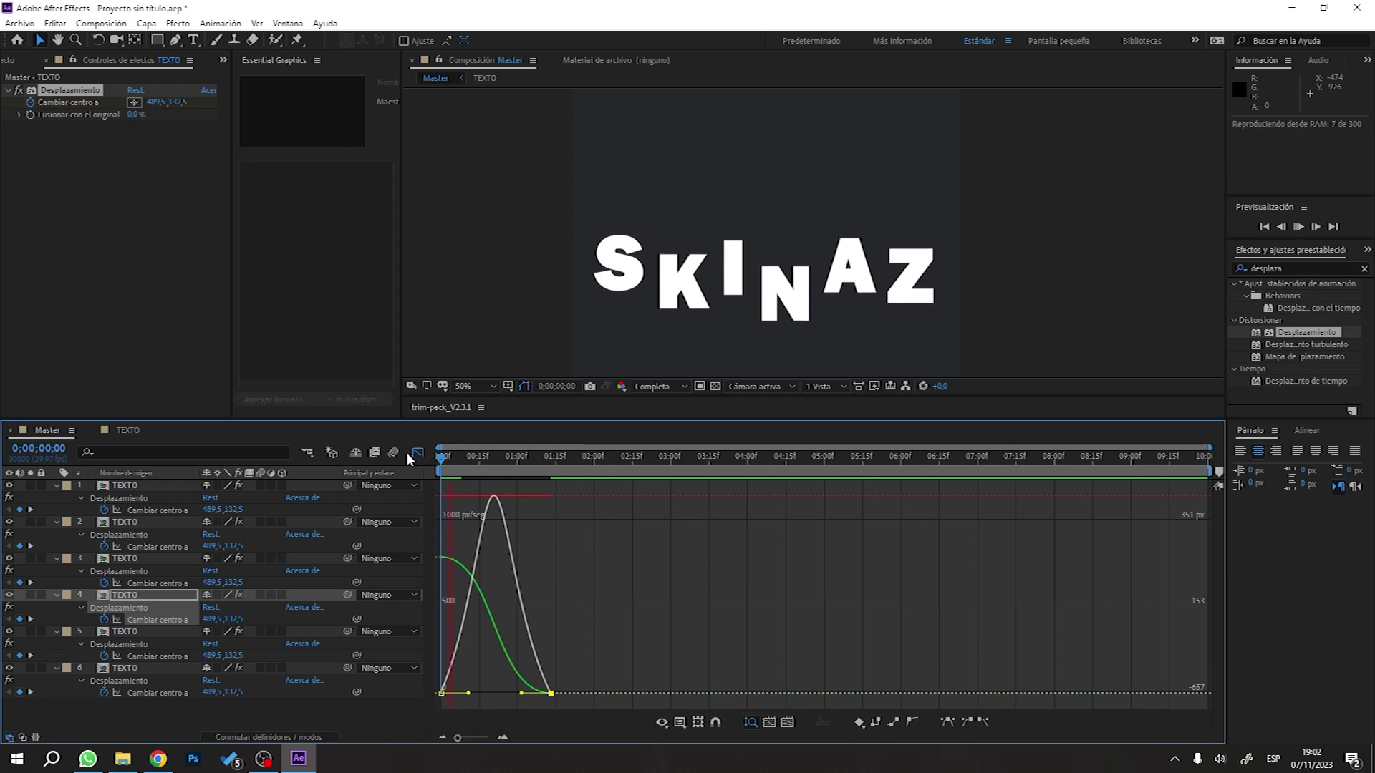
left_click(441, 458)
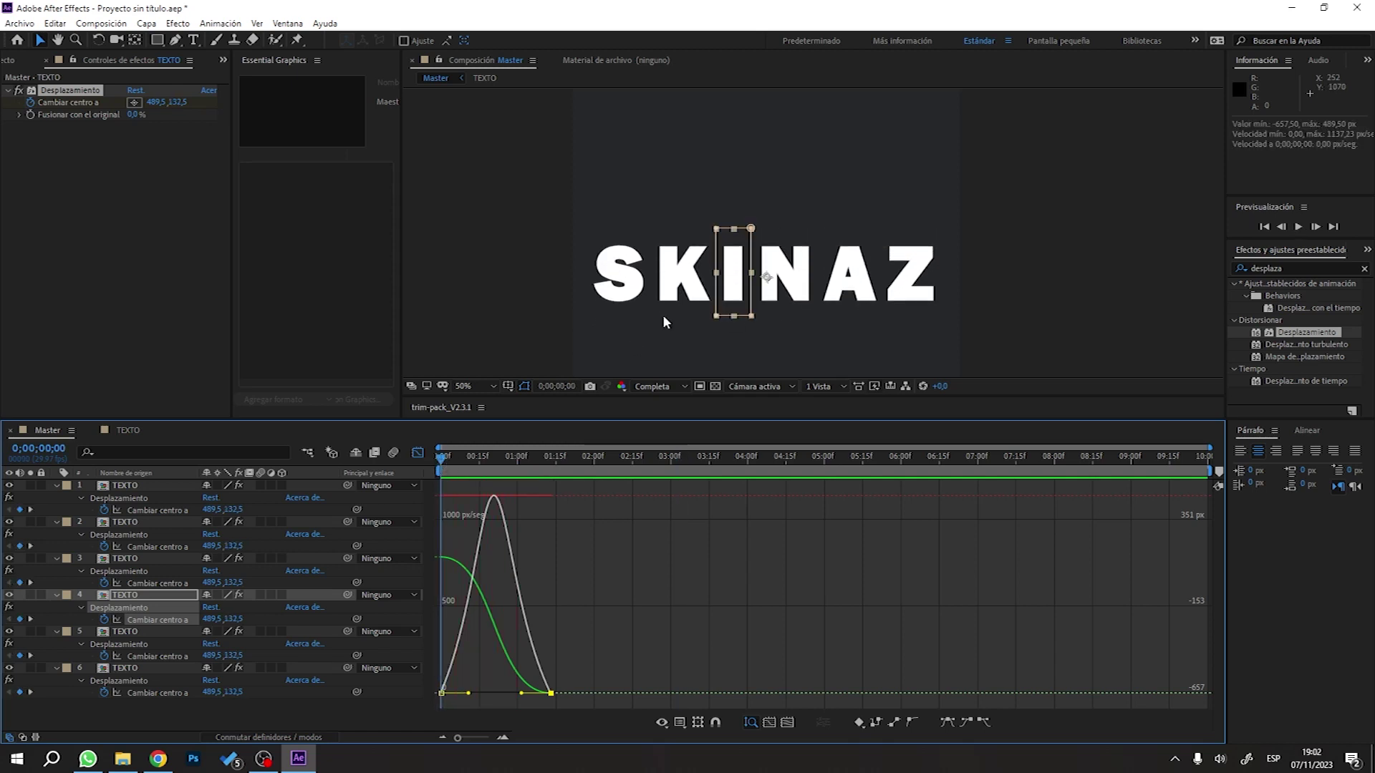
left_click_drag(445, 459, 504, 464)
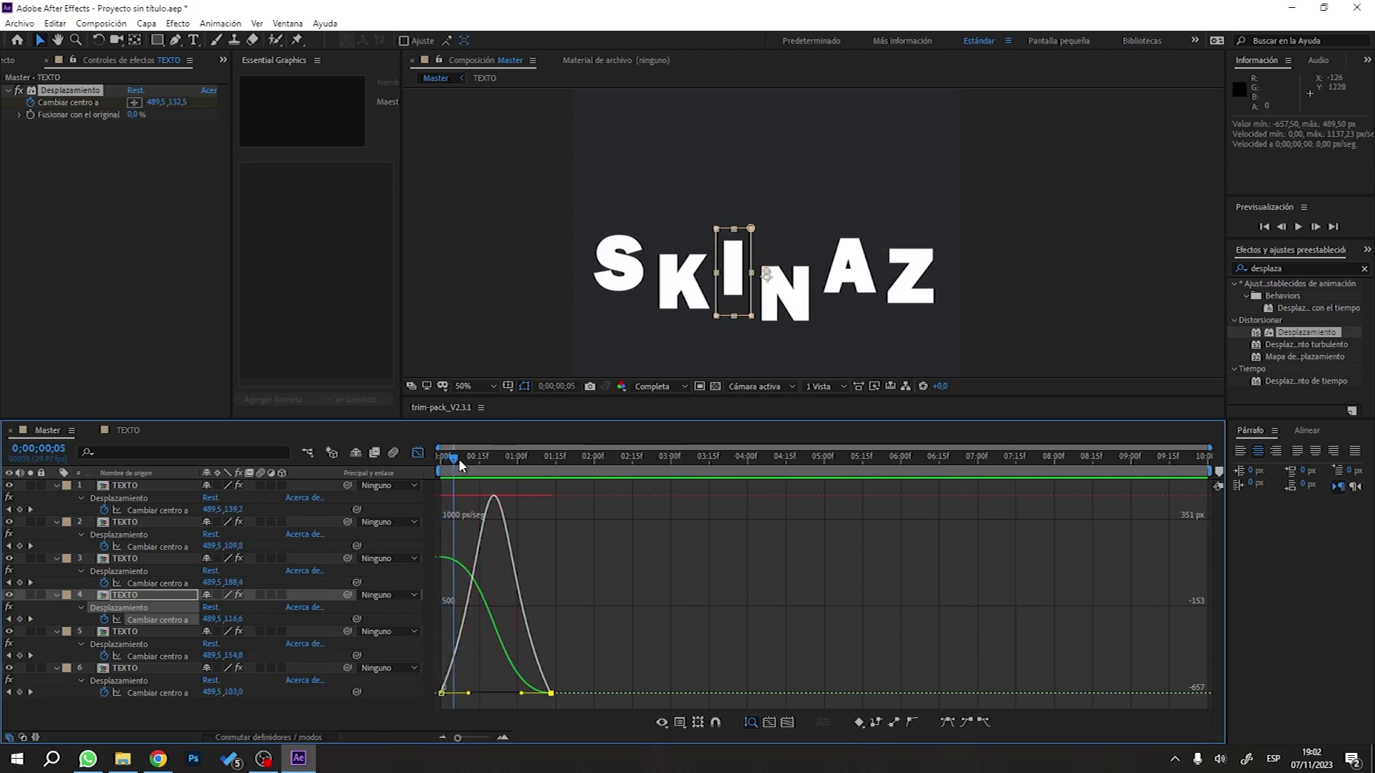
key("space")
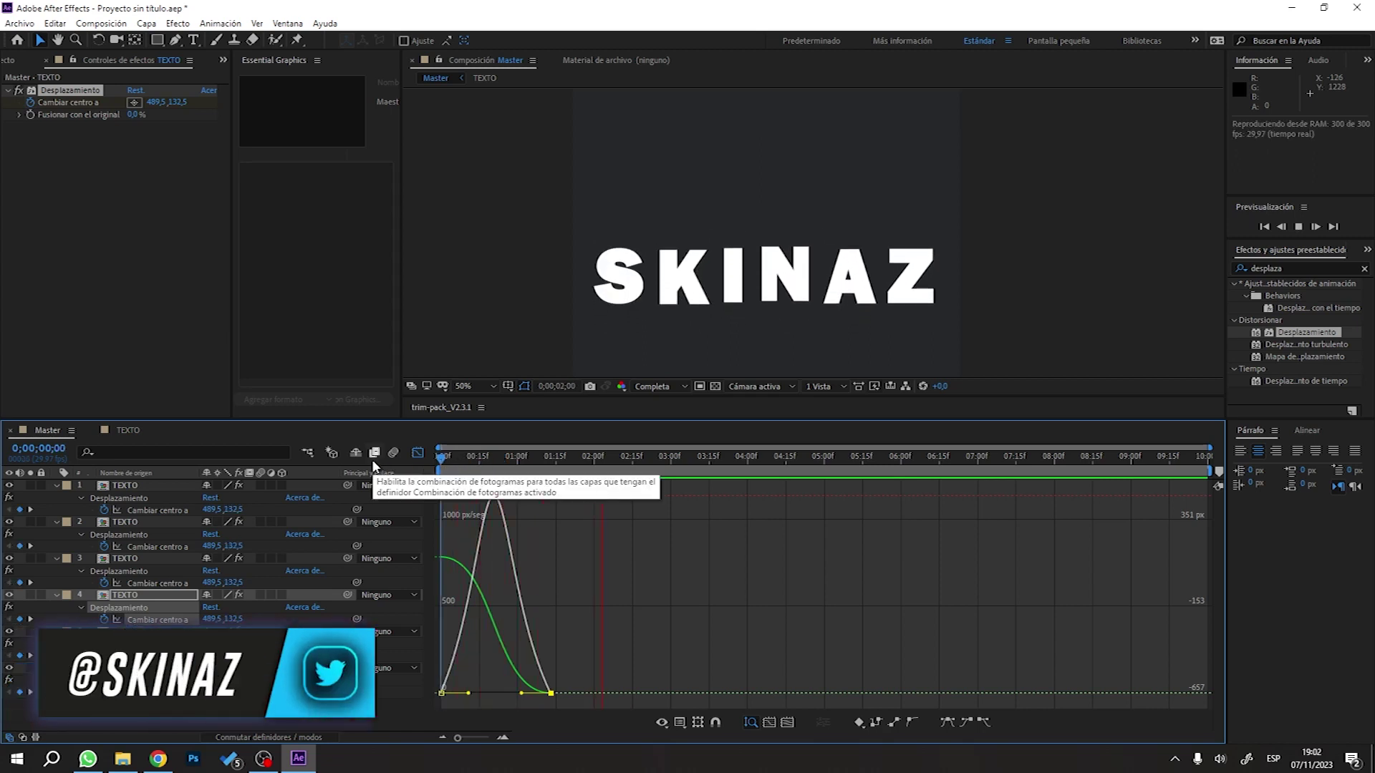
left_click(466, 457)
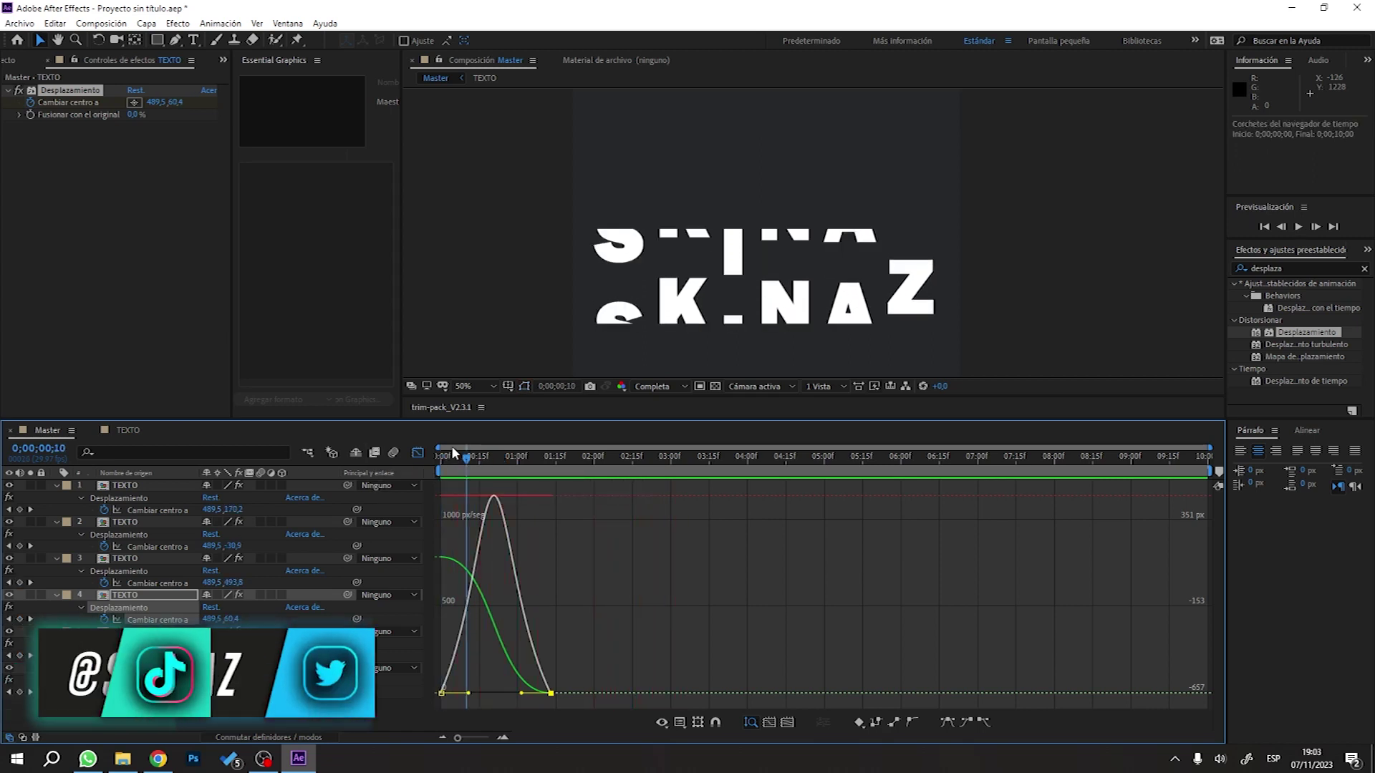